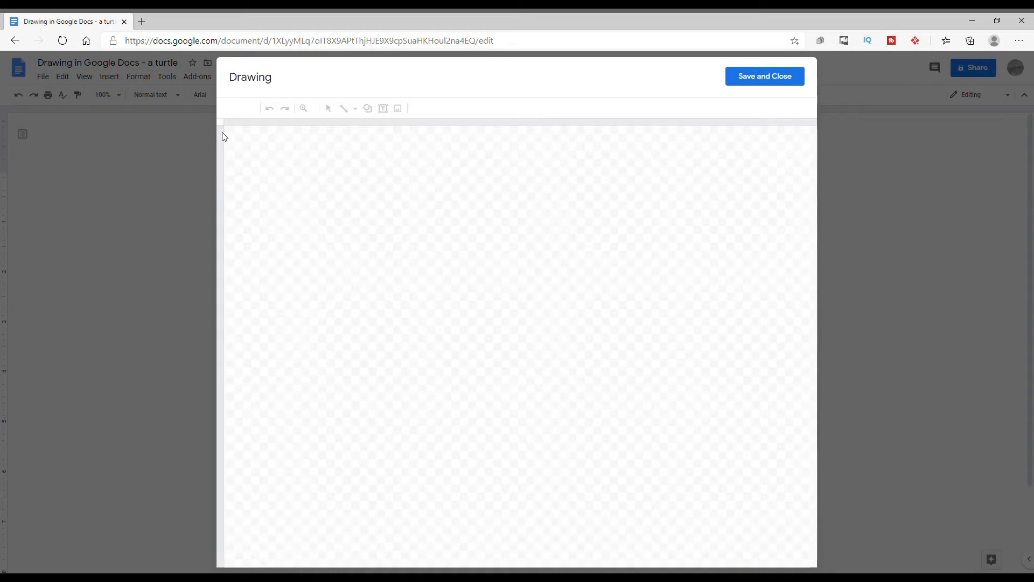
# Step: Draw a chord shape as a half circle about 2.7 units across and rotate it so its flat side faces down
pyautogui.click(368, 108)
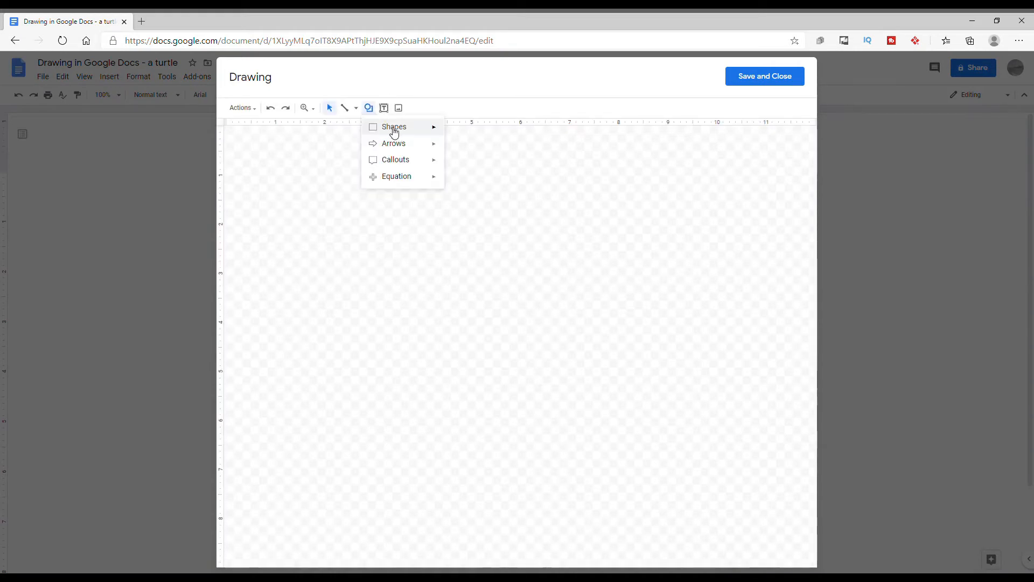
pyautogui.moveTo(395, 128)
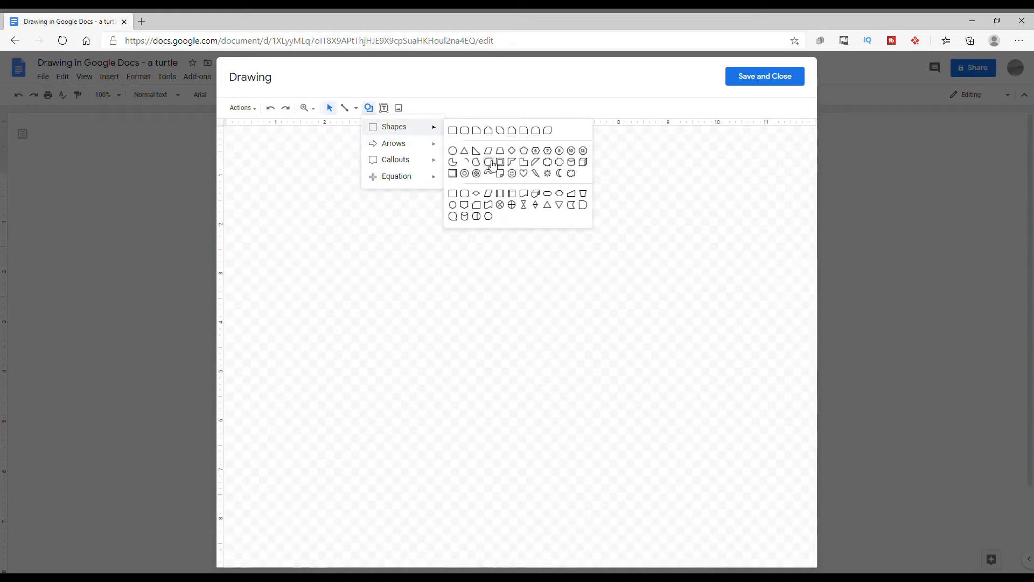
pyautogui.click(457, 162)
pyautogui.moveTo(369, 261)
pyautogui.mouseDown()
pyautogui.moveTo(522, 356)
pyautogui.moveTo(513, 397)
pyautogui.moveTo(503, 363)
pyautogui.moveTo(502, 390)
pyautogui.mouseUp()
pyautogui.moveTo(510, 353); pyautogui.dragTo(446, 399)
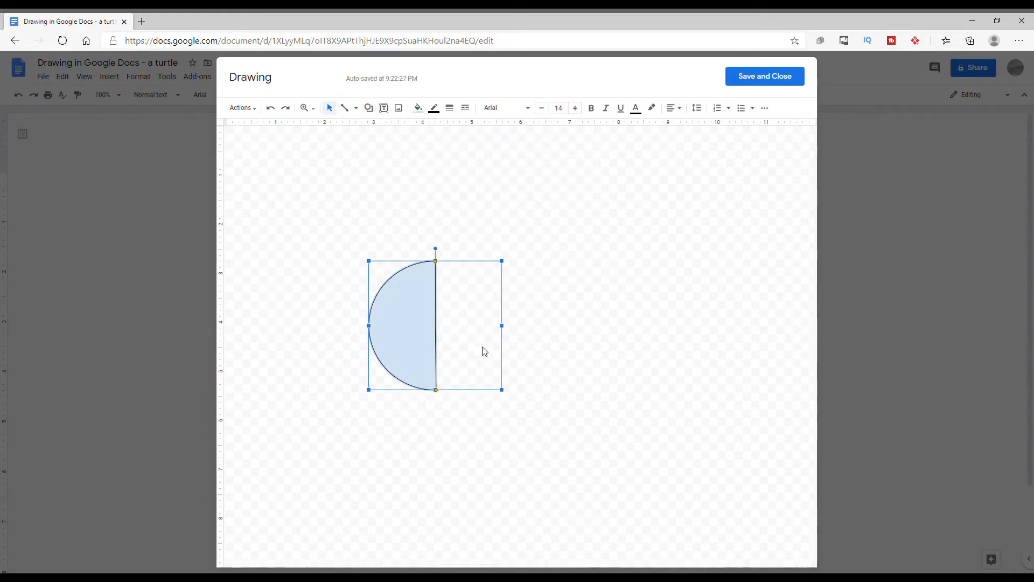
pyautogui.moveTo(435, 249); pyautogui.dragTo(491, 388)
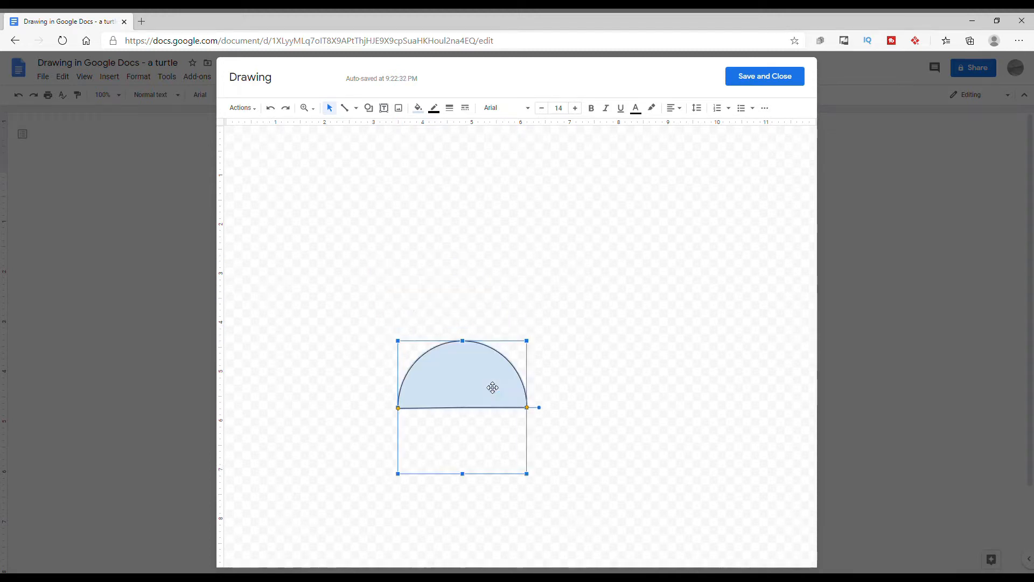
# Step: Fill the half-circle shell with solid bright green, keeping its black outline
pyautogui.click(463, 434)
pyautogui.click(451, 392)
pyautogui.click(418, 108)
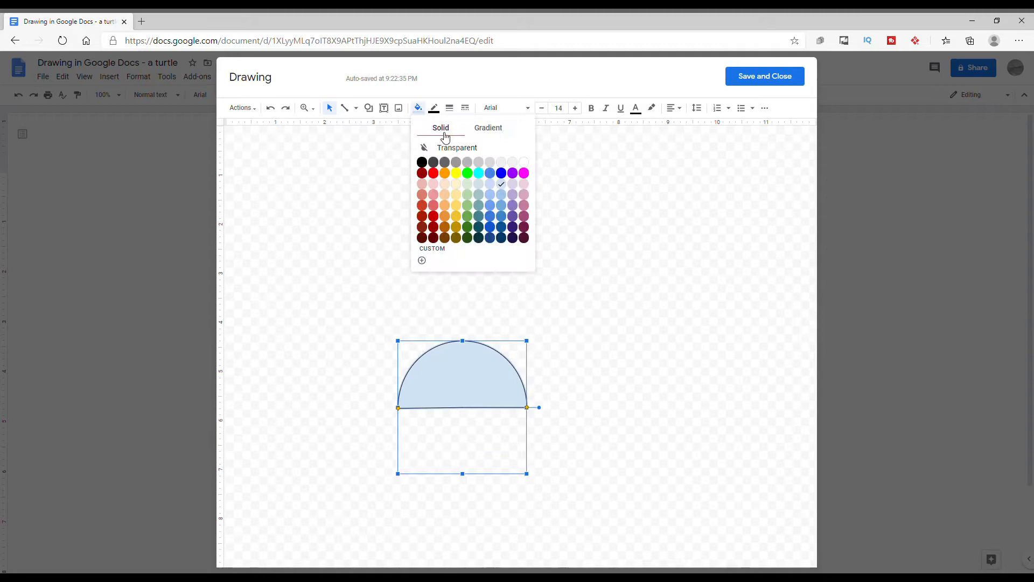
pyautogui.click(464, 171)
pyautogui.click(434, 108)
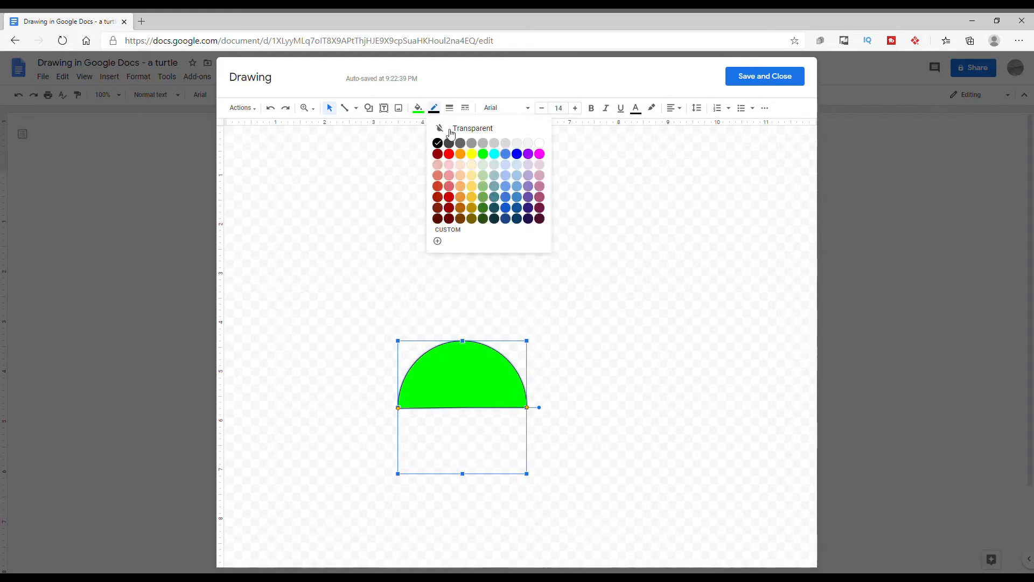
pyautogui.click(343, 162)
pyautogui.click(494, 380)
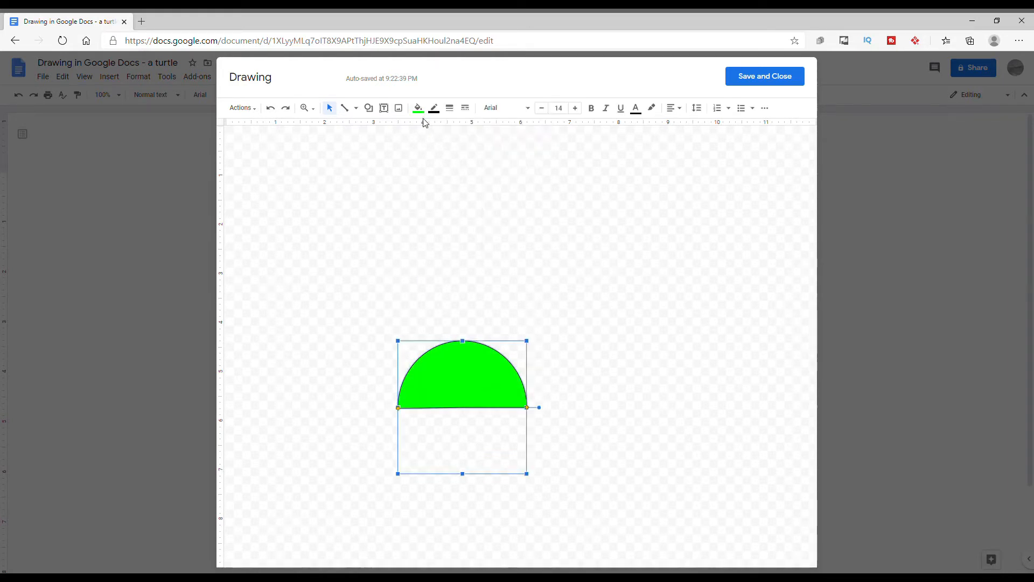
# Step: Change the half-circle shell's fill to the custom green #08e808ff
pyautogui.click(418, 107)
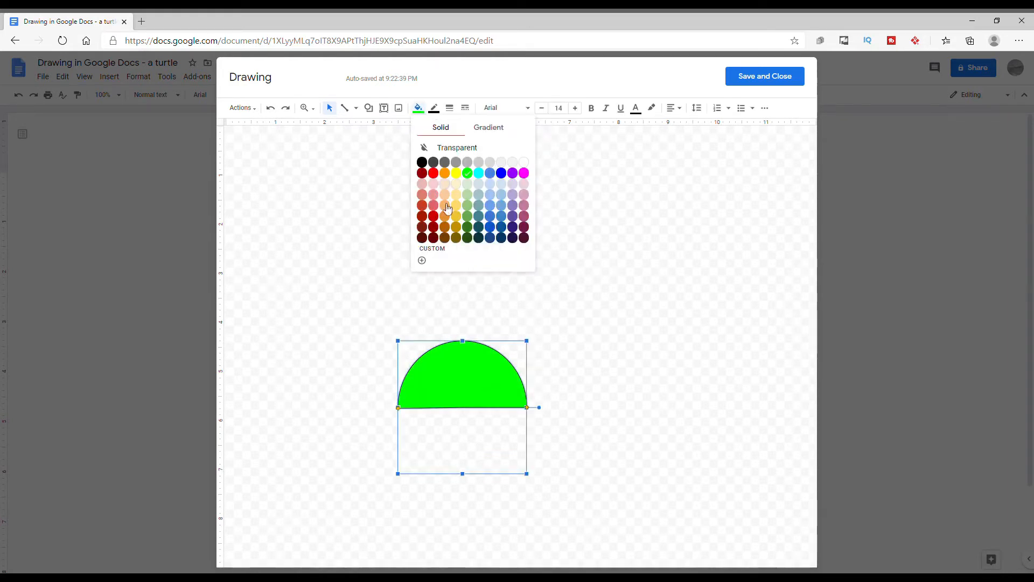
pyautogui.click(423, 262)
pyautogui.click(571, 270)
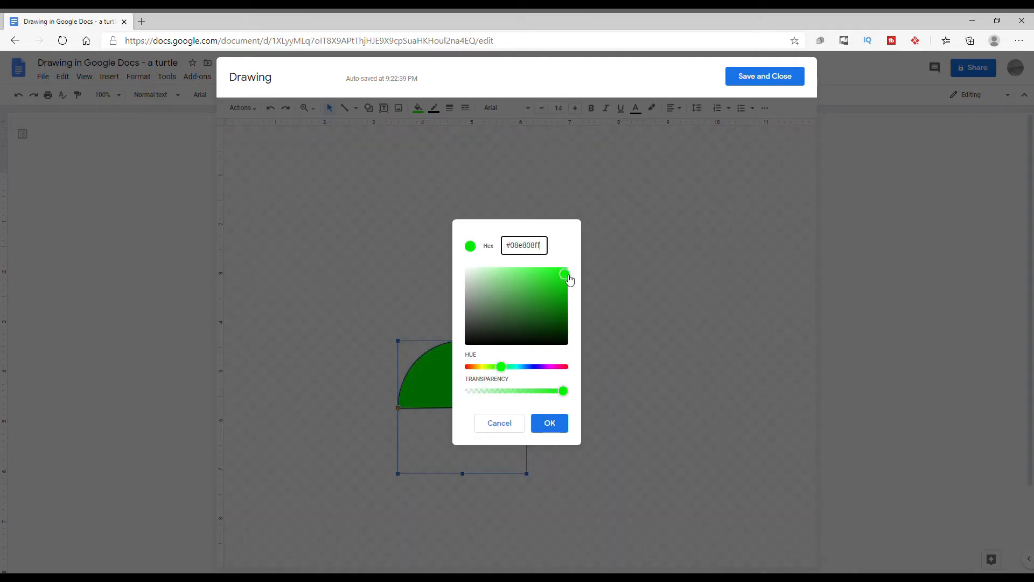
pyautogui.click(550, 422)
pyautogui.click(570, 378)
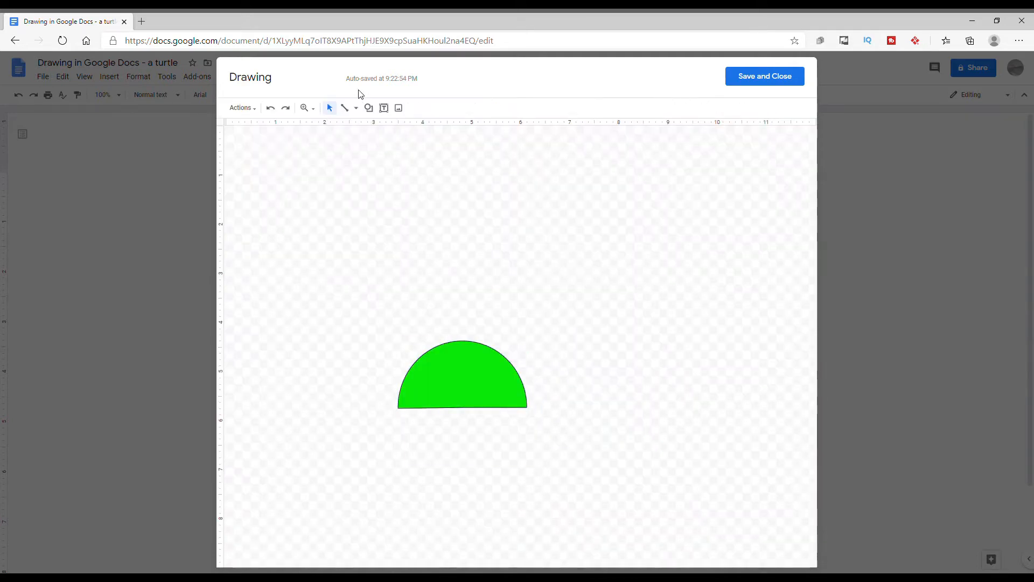
# Step: Draw a flat oval as wide as the shell across its flat base and send it behind the shell
pyautogui.click(369, 108)
pyautogui.moveTo(393, 128)
pyautogui.click(456, 155)
pyautogui.moveTo(559, 242); pyautogui.dragTo(528, 409)
pyautogui.rightClick(493, 414)
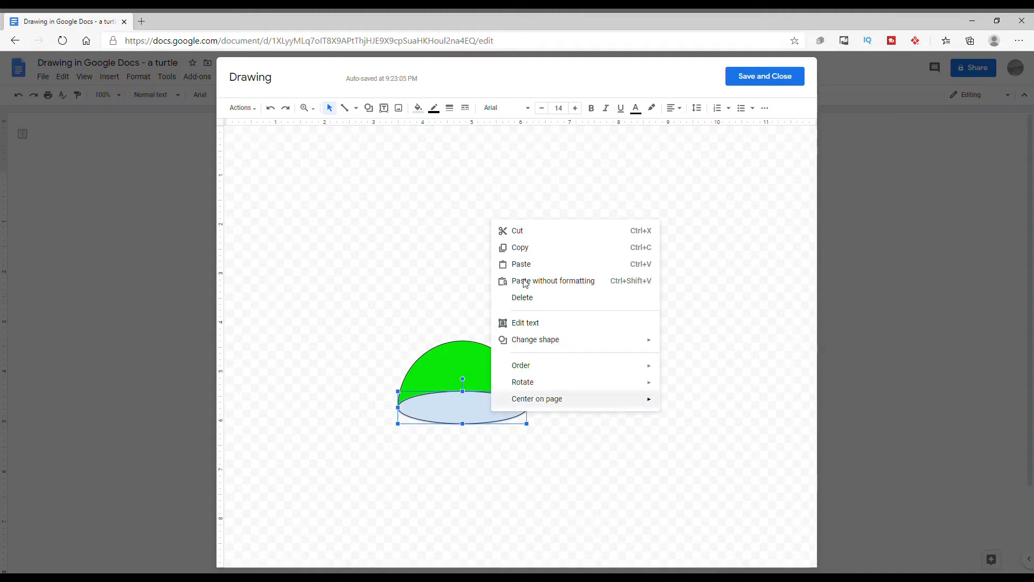
pyautogui.moveTo(649, 369)
pyautogui.click(754, 418)
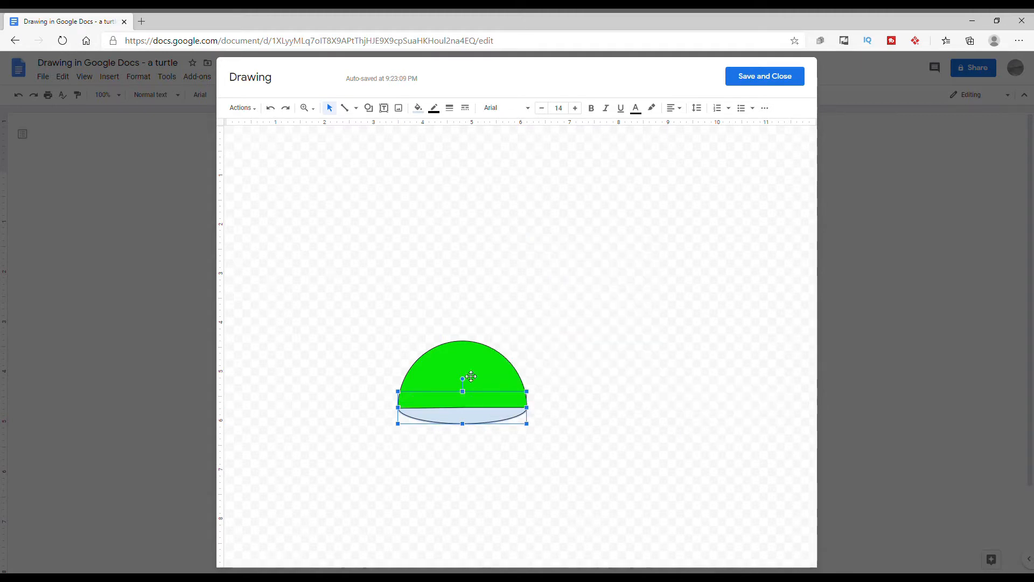
# Step: Fill the flat oval under the shell with solid bright green
pyautogui.click(418, 108)
pyautogui.click(469, 181)
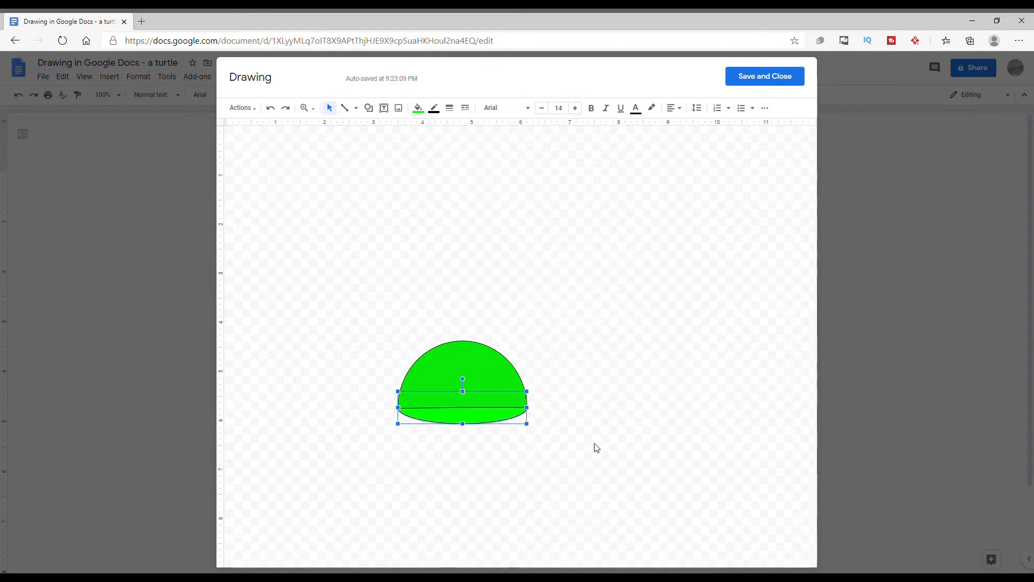
pyautogui.click(580, 432)
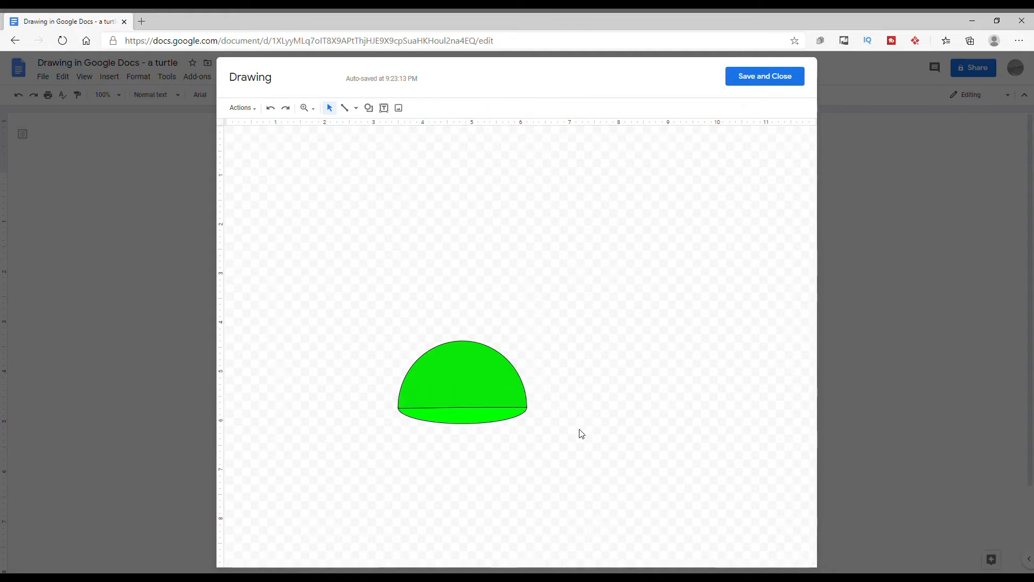
# Step: Give the half-circle shell a darker custom green fill so it contrasts with the oval belly
pyautogui.click(492, 397)
pyautogui.click(418, 108)
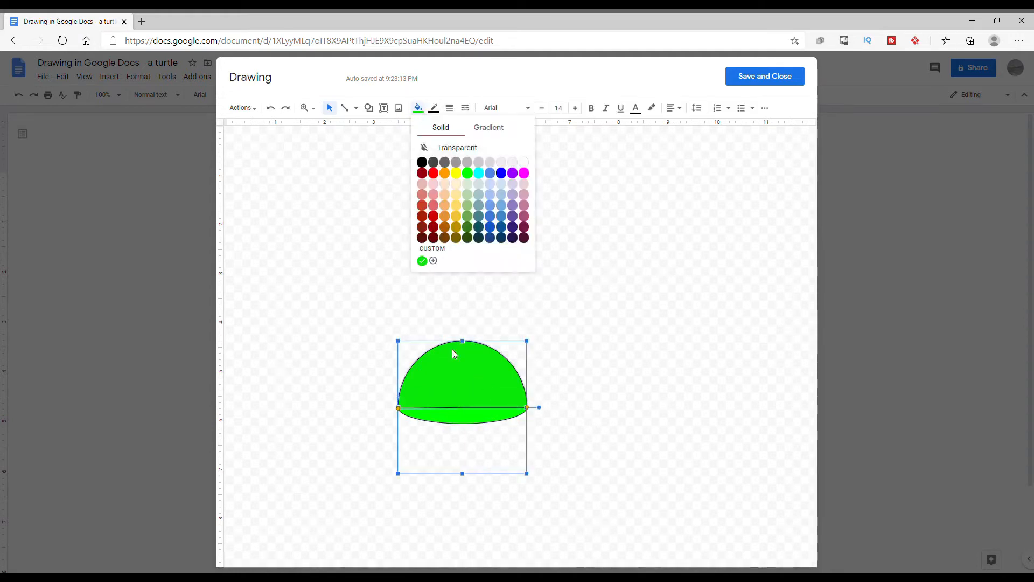
pyautogui.click(432, 261)
pyautogui.click(564, 277)
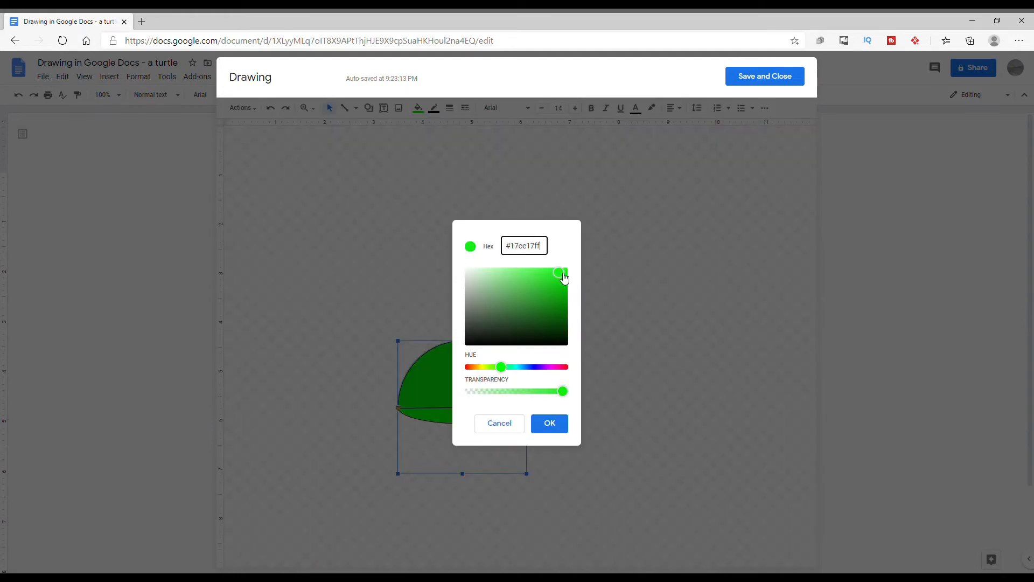
pyautogui.click(550, 423)
pyautogui.click(609, 346)
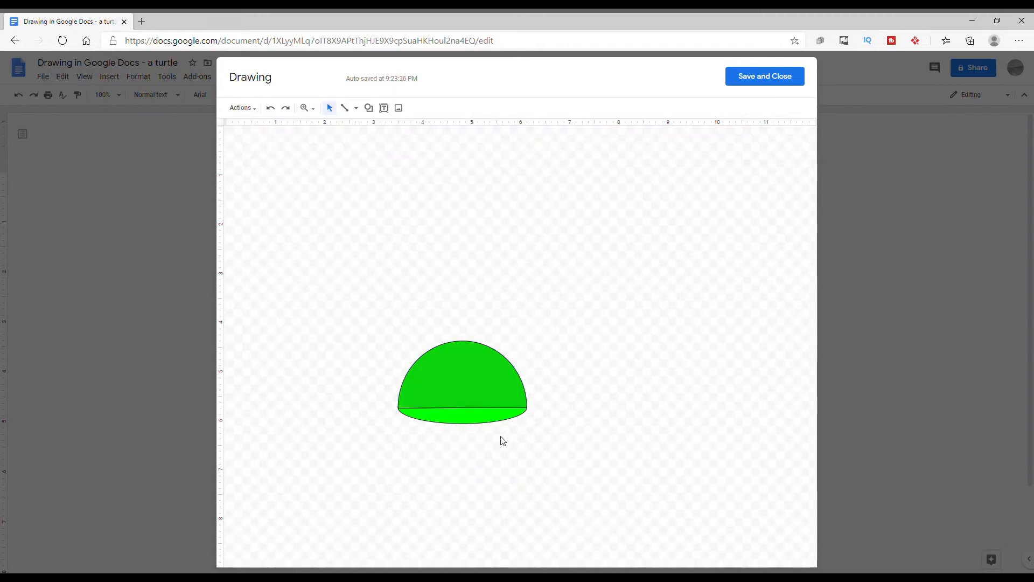
# Step: Draw a narrow oval neck at the shell's right end and tilt it outward to overlap the belly
pyautogui.click(369, 108)
pyautogui.moveTo(392, 130)
pyautogui.click(564, 130)
pyautogui.moveTo(545, 421); pyautogui.dragTo(516, 401)
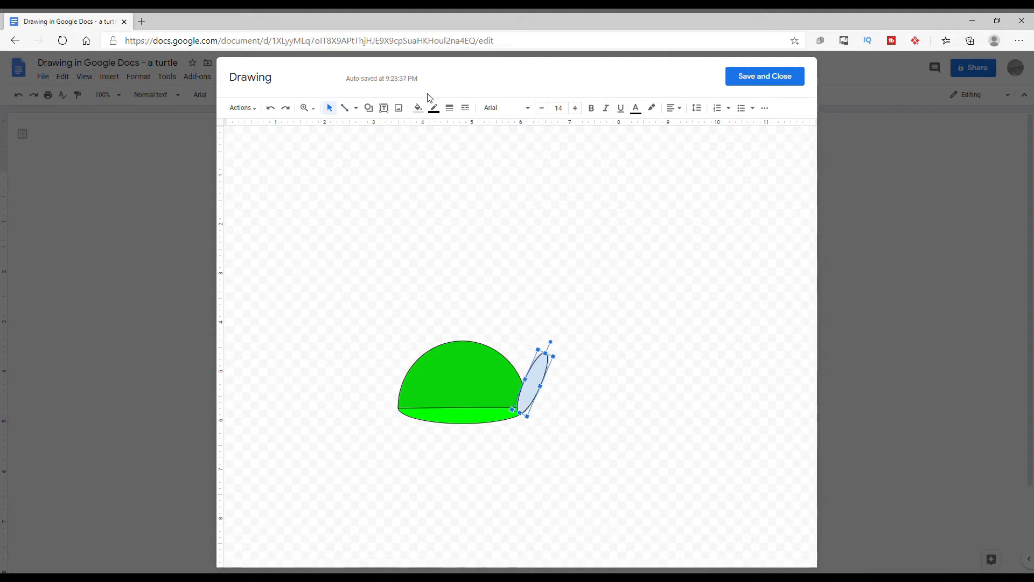
# Step: Give the neck oval a bright green fill and a matching green outline
pyautogui.click(418, 108)
pyautogui.click(472, 175)
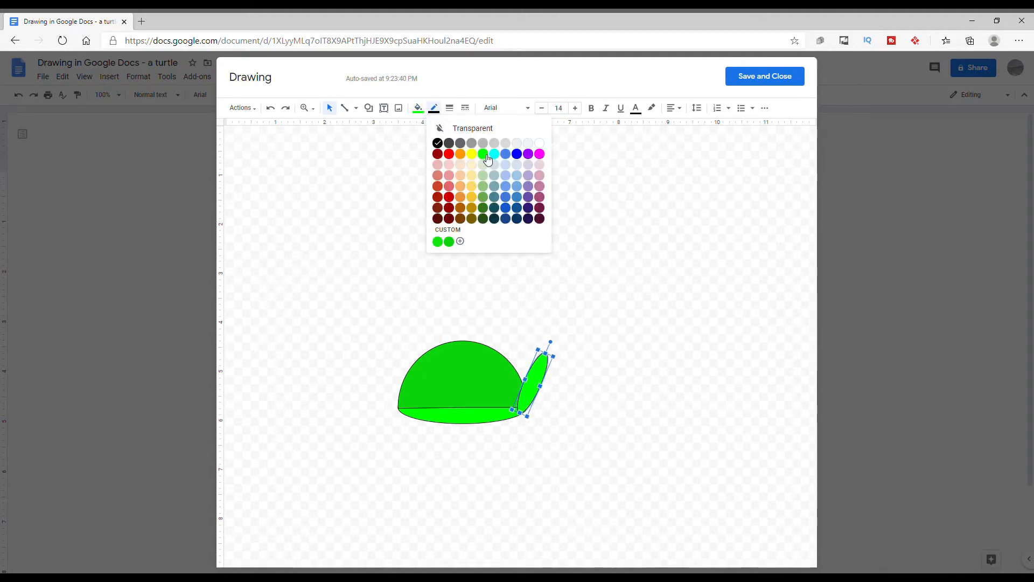
pyautogui.click(481, 434)
# Step: Change the belly oval's outline to the same bright green as its fill
pyautogui.click(482, 419)
pyautogui.click(436, 108)
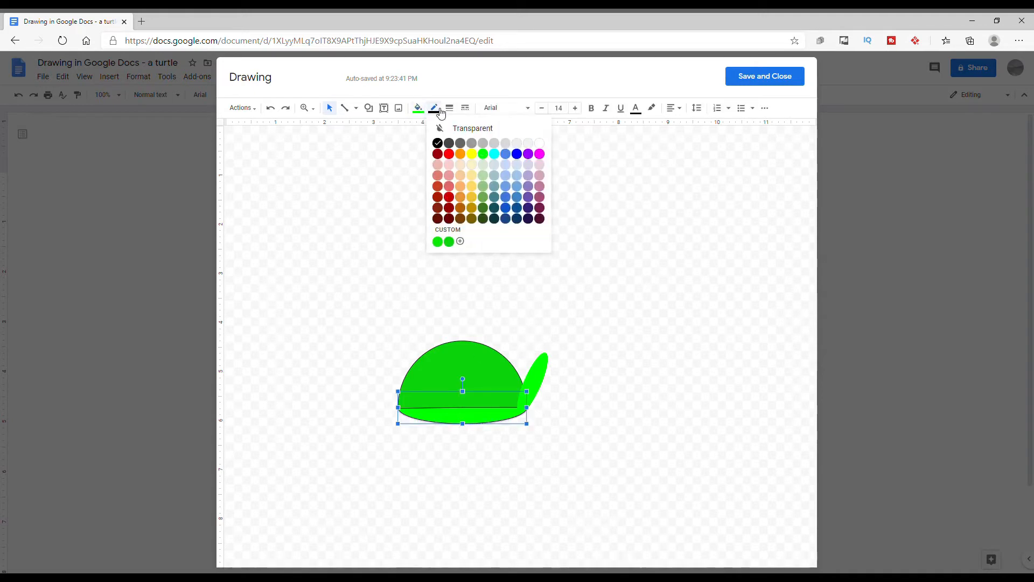
pyautogui.click(570, 245)
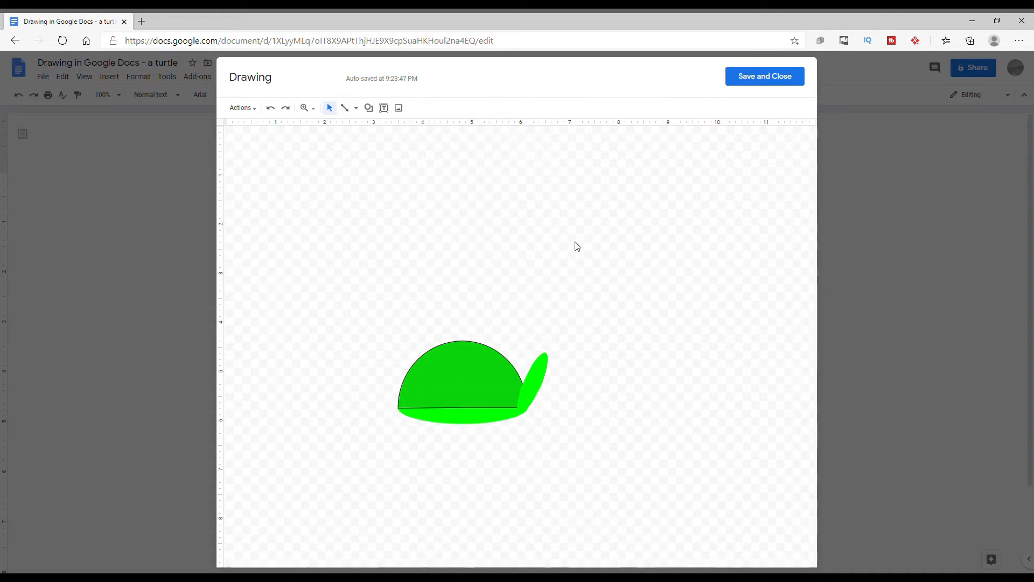
# Step: Draw an oval head at the top of the neck, tilt it slightly and resize it to overlap the neck
pyautogui.click(372, 110)
pyautogui.moveTo(402, 125)
pyautogui.click(455, 152)
pyautogui.moveTo(545, 322); pyautogui.dragTo(613, 377)
pyautogui.moveTo(582, 310); pyautogui.dragTo(601, 315)
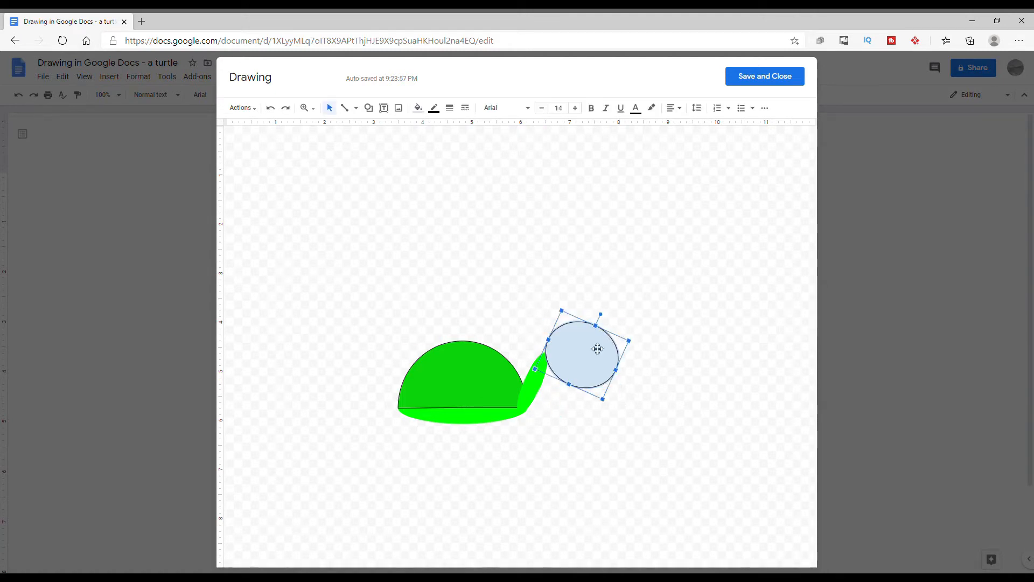
pyautogui.moveTo(598, 366)
pyautogui.mouseDown()
pyautogui.moveTo(591, 382)
pyautogui.moveTo(608, 356)
pyautogui.mouseUp()
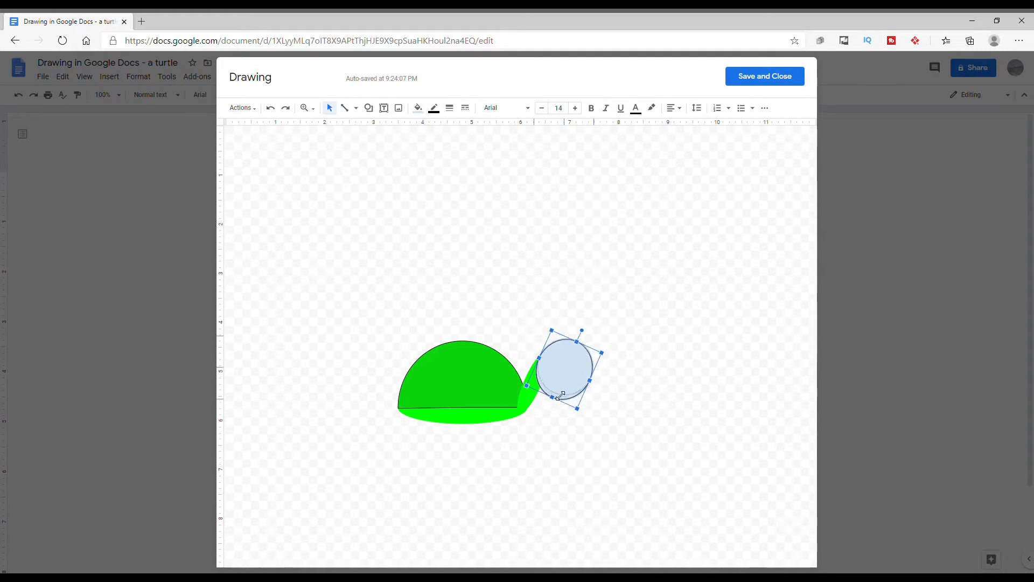
pyautogui.moveTo(560, 396); pyautogui.dragTo(599, 388)
# Step: Give the head oval a bright green fill and a matching green outline
pyautogui.click(417, 107)
pyautogui.click(420, 259)
pyautogui.click(433, 108)
pyautogui.click(484, 157)
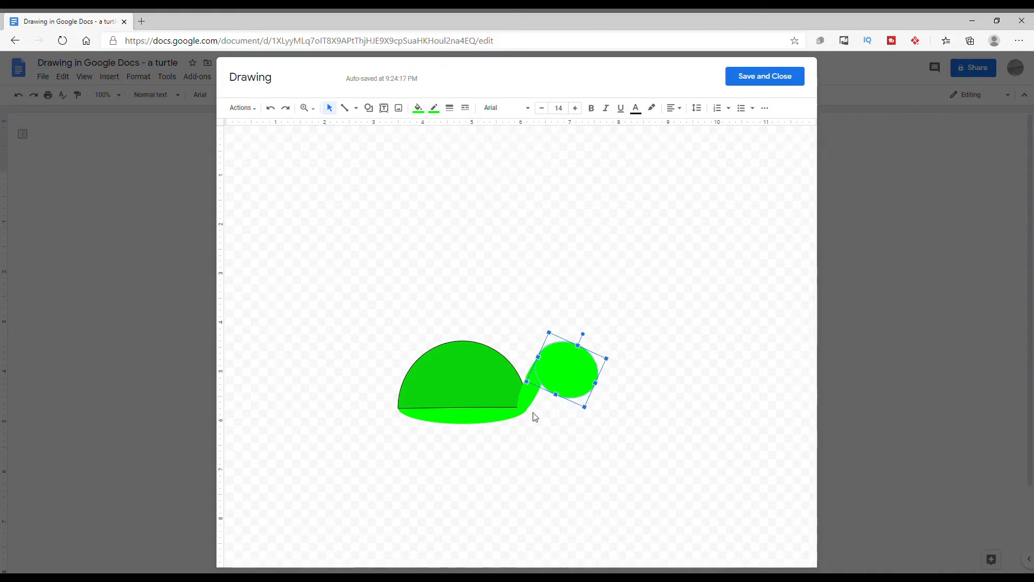
# Step: Shrink the head and reposition it against the upper end of the neck
pyautogui.click(676, 356)
pyautogui.click(535, 388)
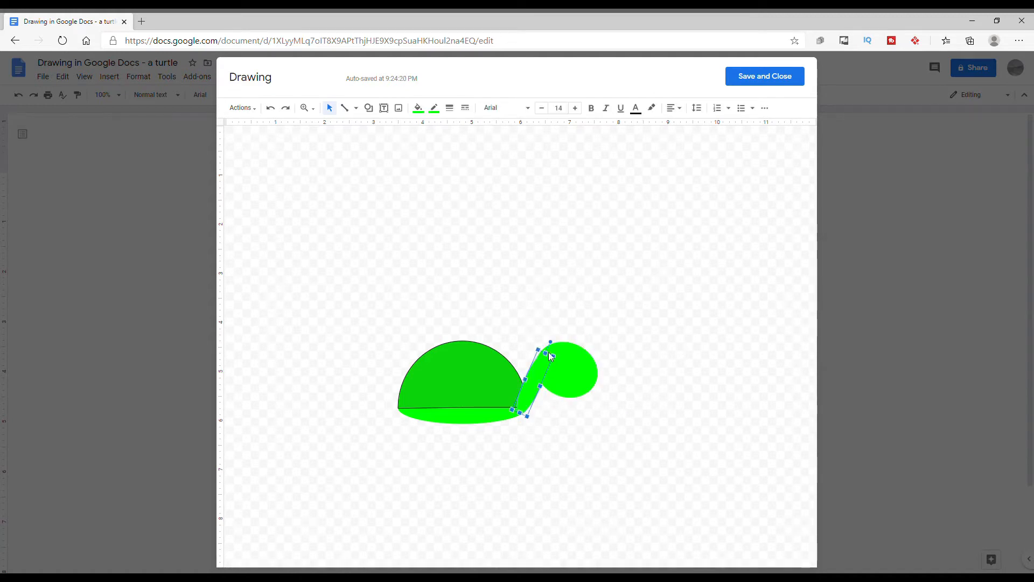
pyautogui.moveTo(562, 386); pyautogui.dragTo(559, 389)
pyautogui.moveTo(603, 362); pyautogui.dragTo(594, 365)
pyautogui.click(625, 358)
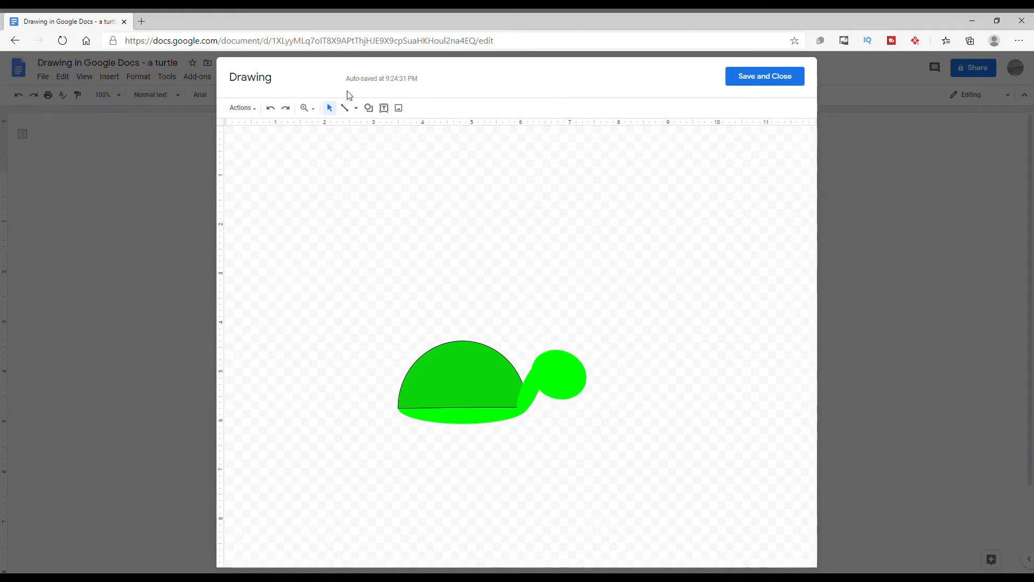
# Step: Draw a small oval eye on the head and fill it with white
pyautogui.click(345, 108)
pyautogui.moveTo(514, 264)
pyautogui.mouseDown()
pyautogui.moveTo(506, 256)
pyautogui.moveTo(563, 375)
pyautogui.mouseUp()
pyautogui.click(418, 109)
pyautogui.click(523, 162)
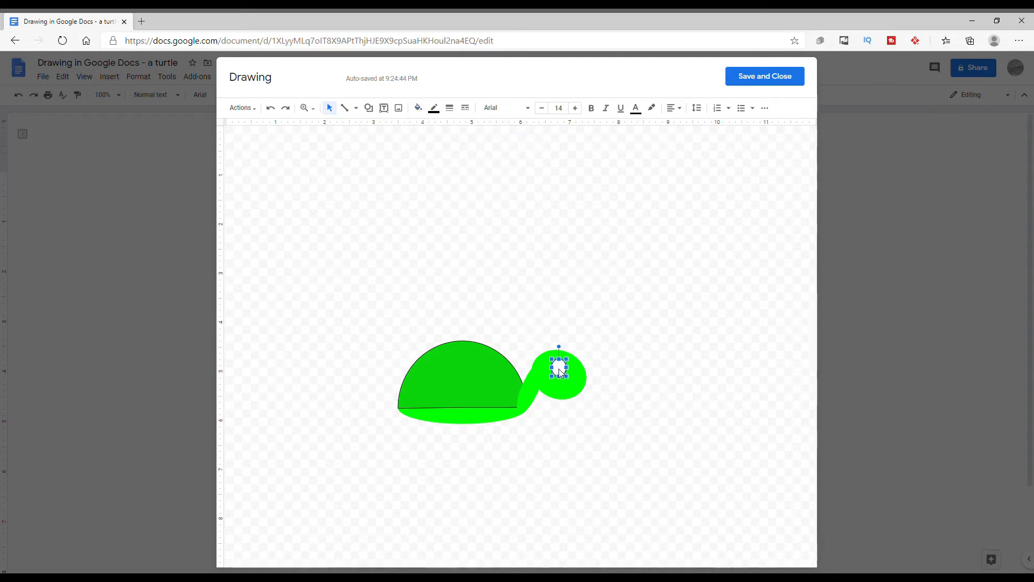
# Step: Duplicate the white eye and line up the two eyes side by side, with one at the head's right edge
pyautogui.rightClick(560, 372)
pyautogui.click(611, 400)
pyautogui.rightClick(647, 346)
pyautogui.click(688, 391)
pyautogui.moveTo(571, 379); pyautogui.dragTo(550, 373)
pyautogui.click(559, 370)
pyautogui.moveTo(575, 368); pyautogui.dragTo(562, 382)
pyautogui.click(616, 382)
pyautogui.click(557, 380)
pyautogui.click(544, 315)
# Step: Draw a tiny oval pupil inside the eye nearest the neck and fill it with black
pyautogui.click(369, 109)
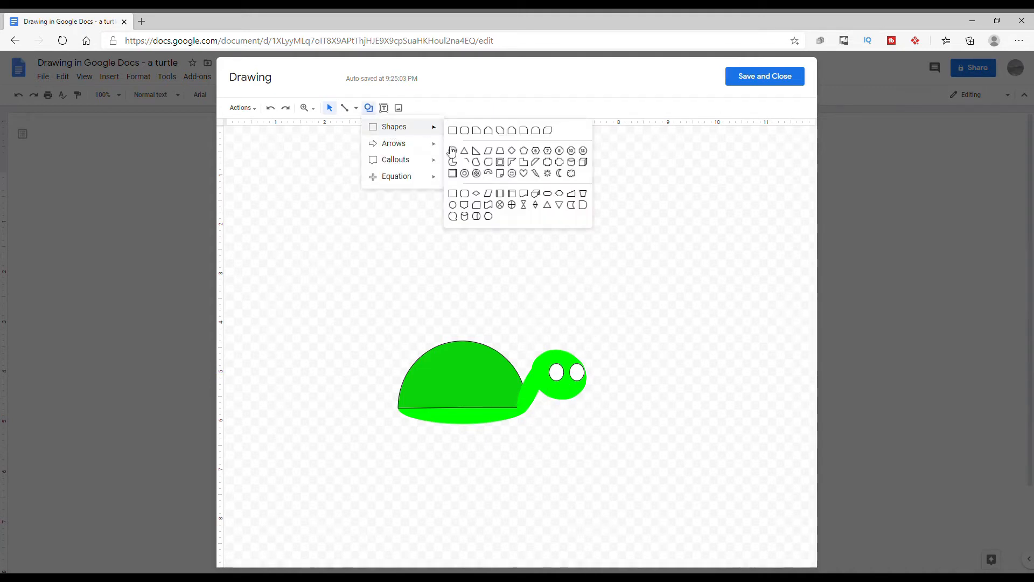
pyautogui.click(453, 151)
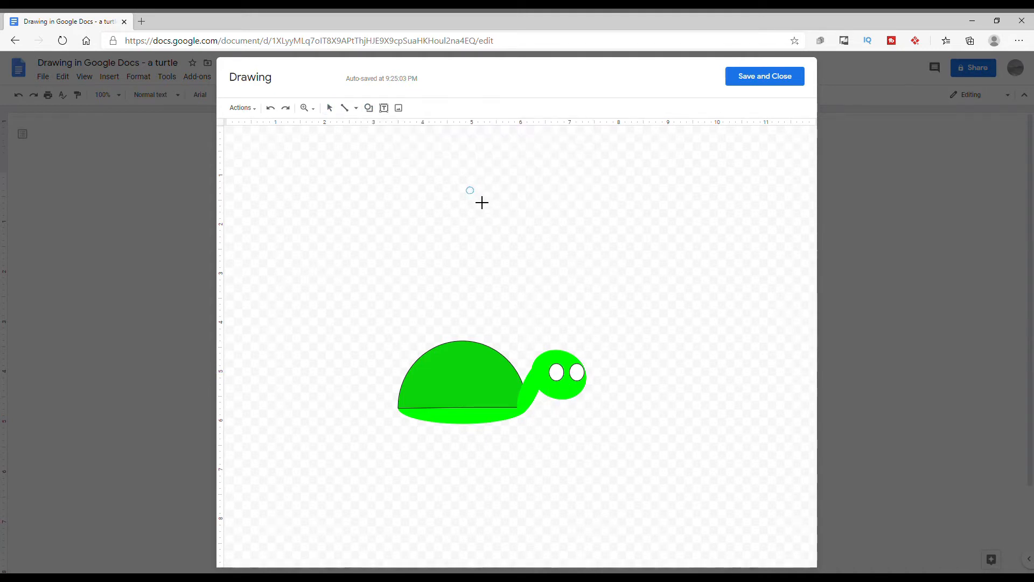
pyautogui.moveTo(482, 203); pyautogui.dragTo(564, 379)
pyautogui.click(420, 109)
pyautogui.click(423, 163)
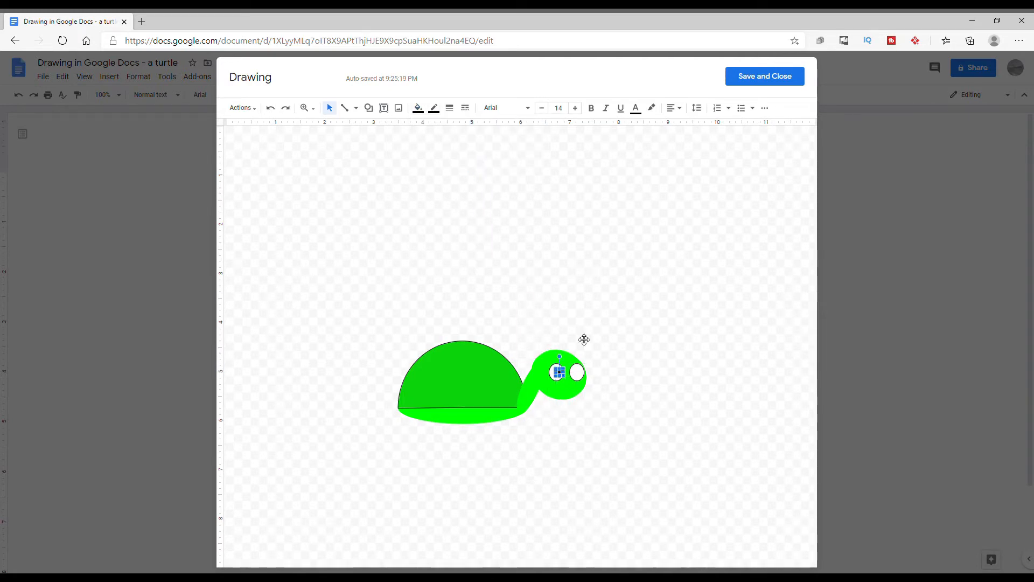
# Step: Adjust the black pupil's size and position so it sits against the right side of the eye
pyautogui.click(581, 339)
pyautogui.click(563, 380)
pyautogui.click(608, 335)
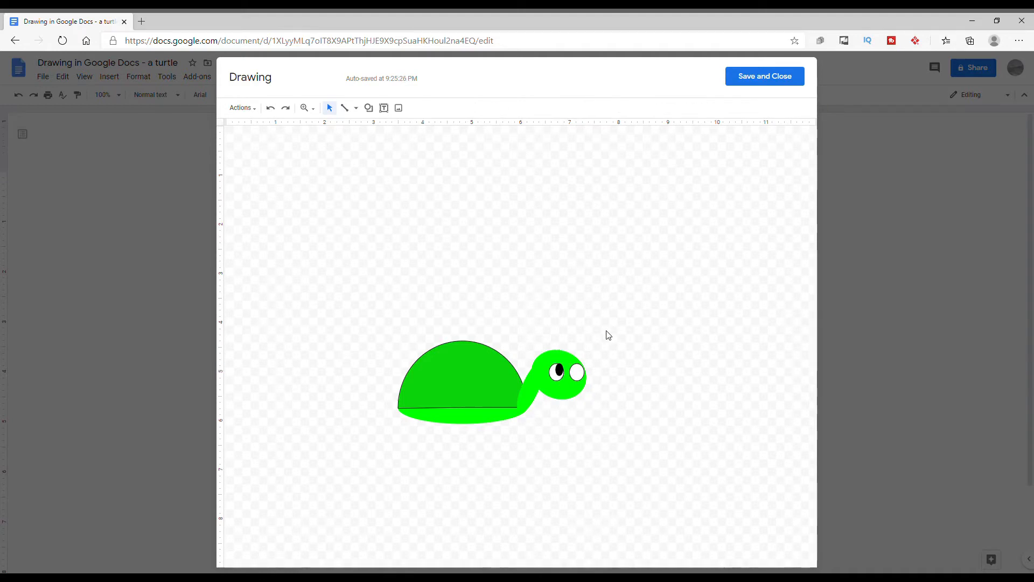
pyautogui.moveTo(567, 376); pyautogui.dragTo(566, 377)
pyautogui.click(617, 334)
# Step: Duplicate the black pupil and place the copy at the matching spot in the other eye
pyautogui.click(564, 380)
pyautogui.rightClick(566, 373)
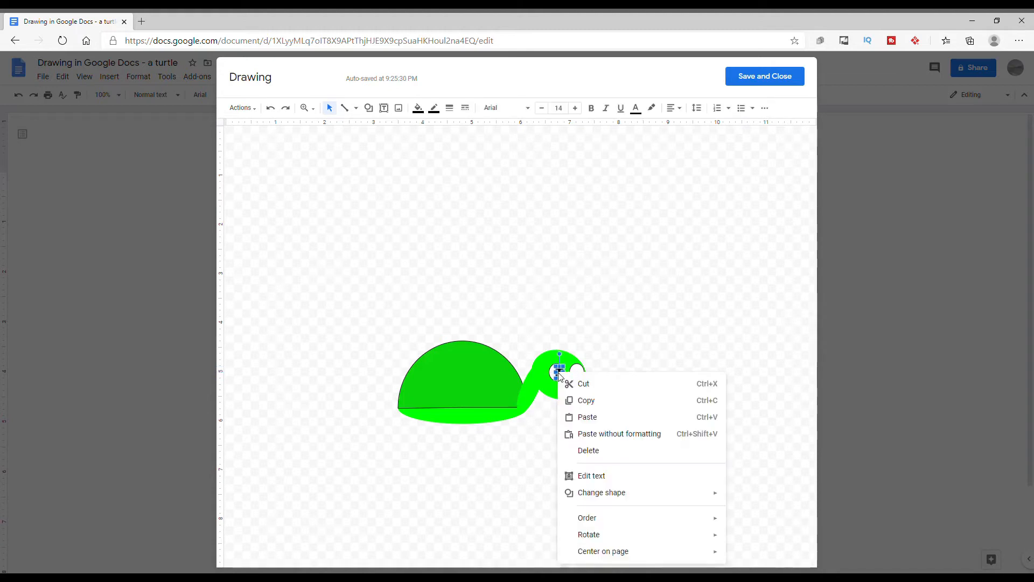
pyautogui.click(577, 397)
pyautogui.rightClick(628, 332)
pyautogui.click(667, 373)
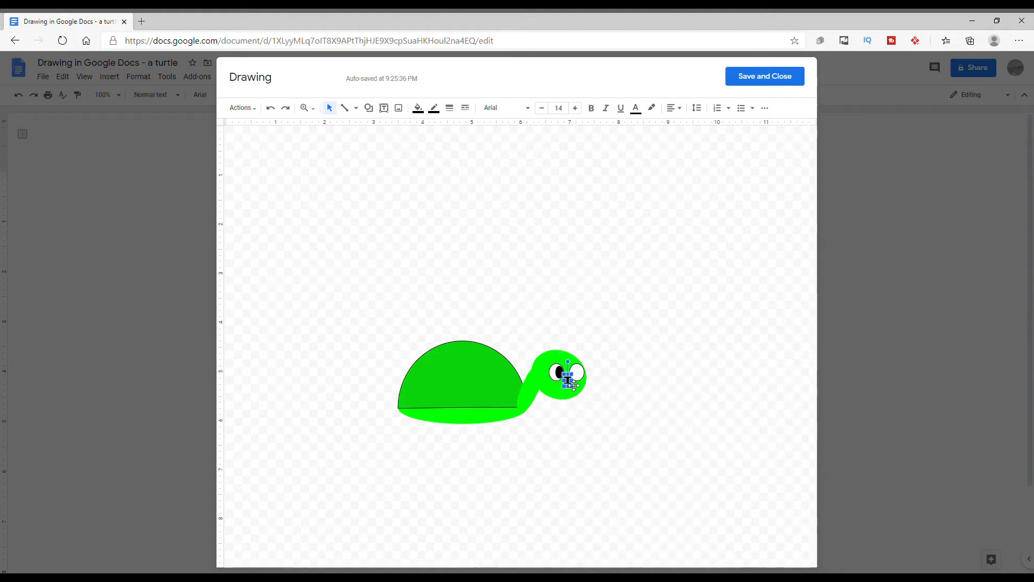
pyautogui.moveTo(573, 385); pyautogui.dragTo(585, 378)
pyautogui.click(615, 419)
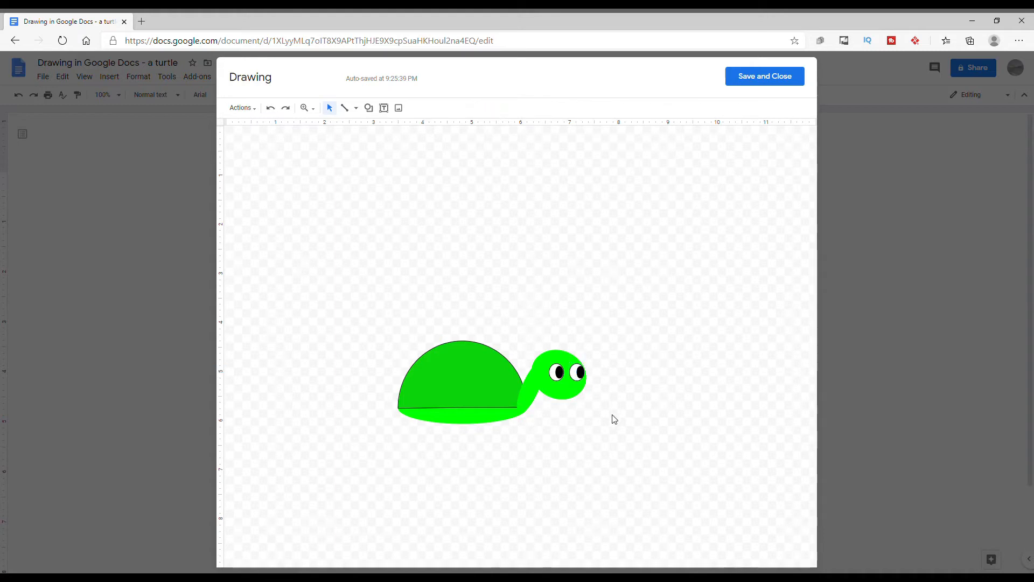
# Step: Fine-tune the placement of the black pupil and white oval of the eye nearest the neck
pyautogui.click(566, 376)
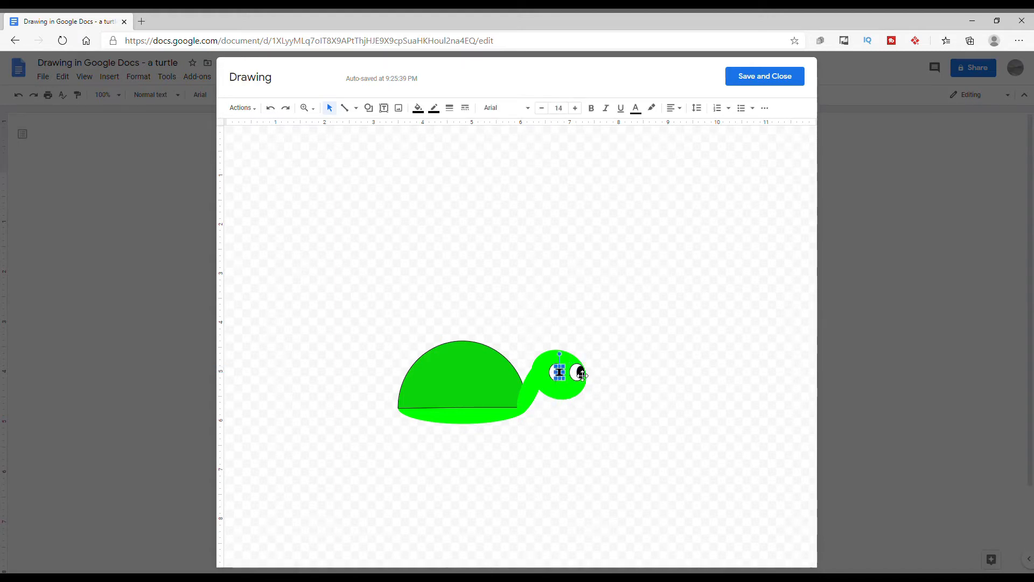
pyautogui.click(563, 385)
pyautogui.click(564, 382)
pyautogui.moveTo(565, 382); pyautogui.dragTo(563, 376)
pyautogui.click(588, 335)
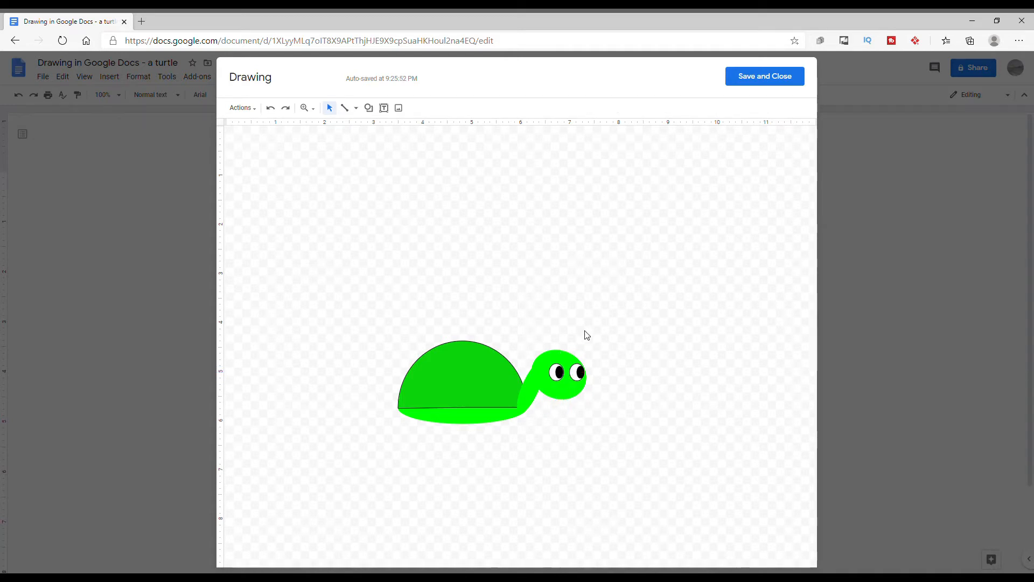
pyautogui.click(558, 379)
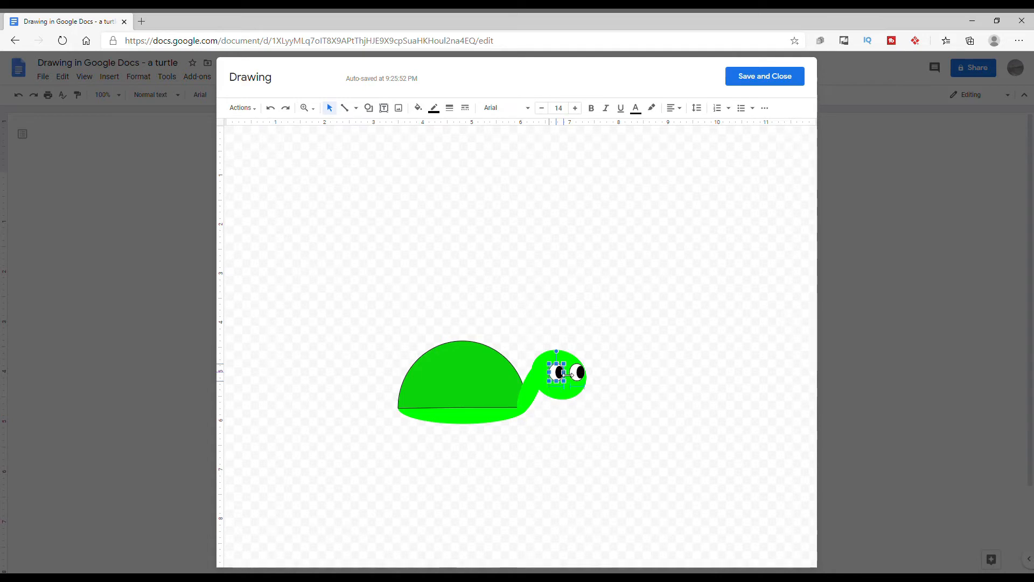
pyautogui.click(599, 433)
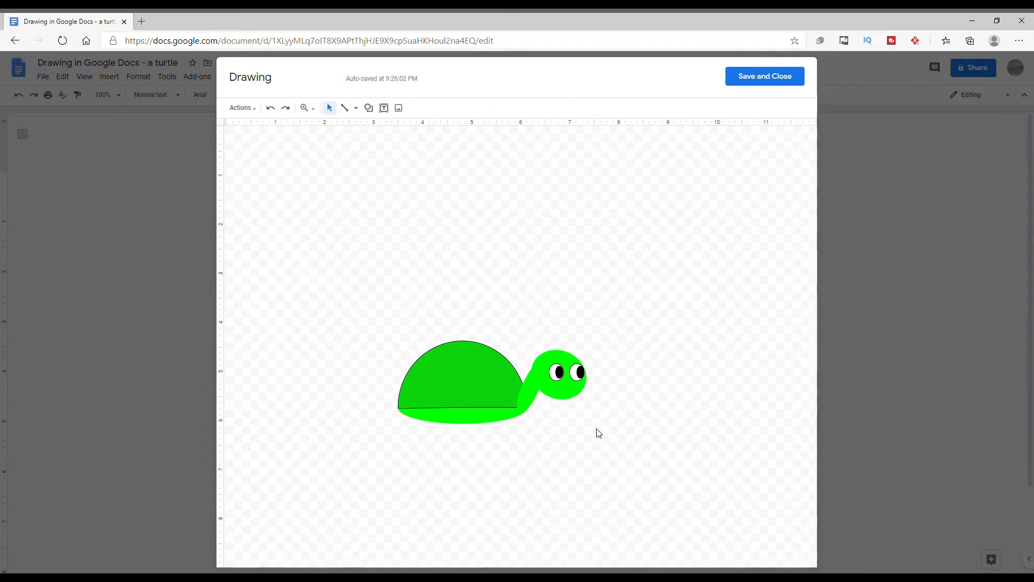
# Step: Draw a small smile with the Scribble line below the eyes and position it on the head
pyautogui.click(356, 108)
pyautogui.click(385, 228)
pyautogui.moveTo(569, 321); pyautogui.dragTo(576, 400)
pyautogui.click(623, 425)
pyautogui.click(572, 397)
pyautogui.click(568, 397)
pyautogui.click(613, 438)
pyautogui.click(369, 108)
pyautogui.moveTo(388, 127)
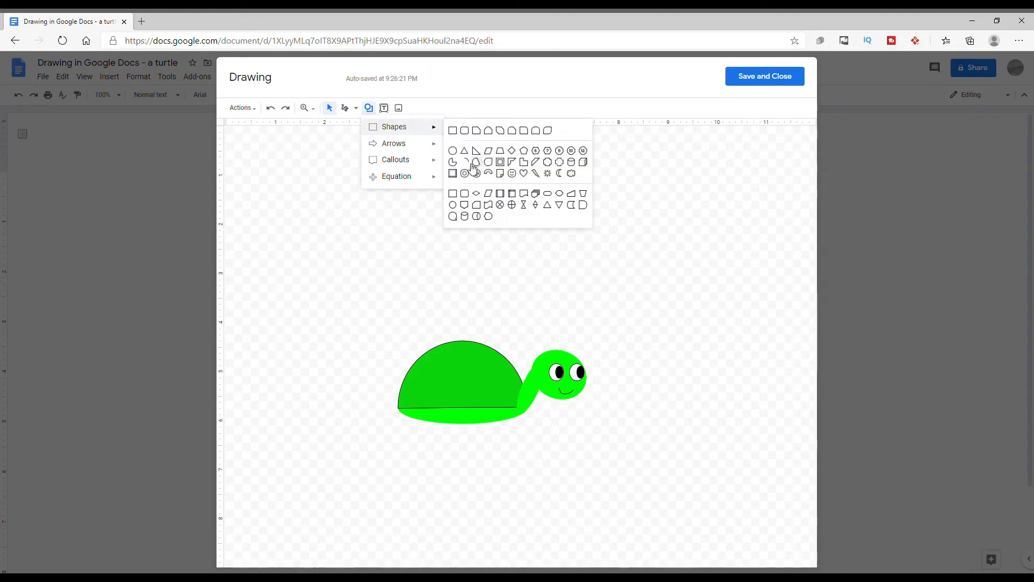
pyautogui.click(453, 151)
pyautogui.moveTo(595, 280); pyautogui.dragTo(625, 341)
pyautogui.press('Delete')
# Step: Draw a narrow can shape beneath the front of the belly as a leg, with bright green fill and outline
pyautogui.click(368, 107)
pyautogui.moveTo(409, 127)
pyautogui.click(571, 161)
pyautogui.moveTo(598, 257); pyautogui.dragTo(501, 428)
pyautogui.click(418, 108)
pyautogui.click(469, 176)
pyautogui.click(434, 107)
pyautogui.click(478, 151)
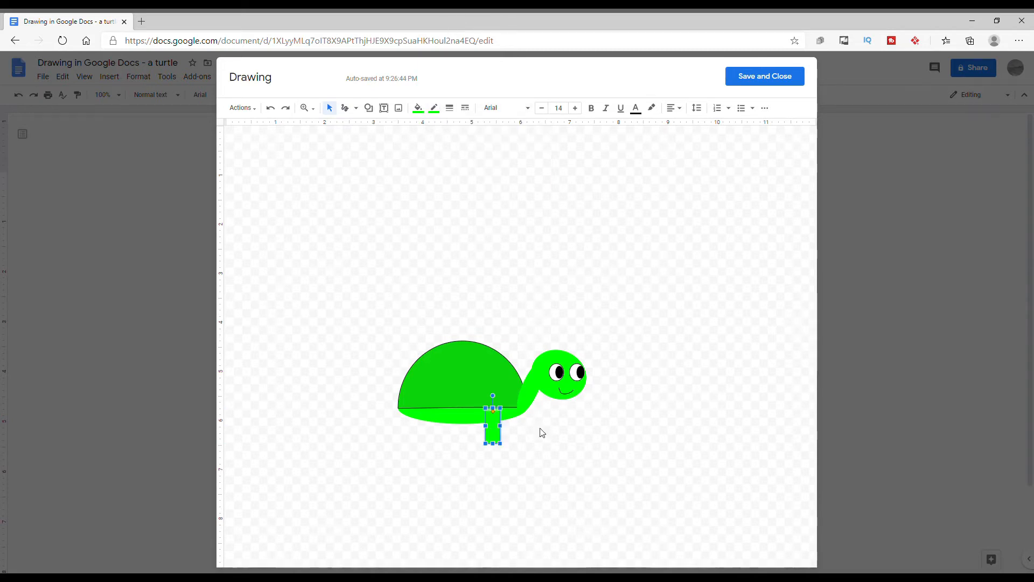
# Step: Shift the front leg slightly toward the rear and send it behind the belly
pyautogui.click(520, 442)
pyautogui.click(491, 434)
pyautogui.moveTo(492, 434); pyautogui.dragTo(489, 434)
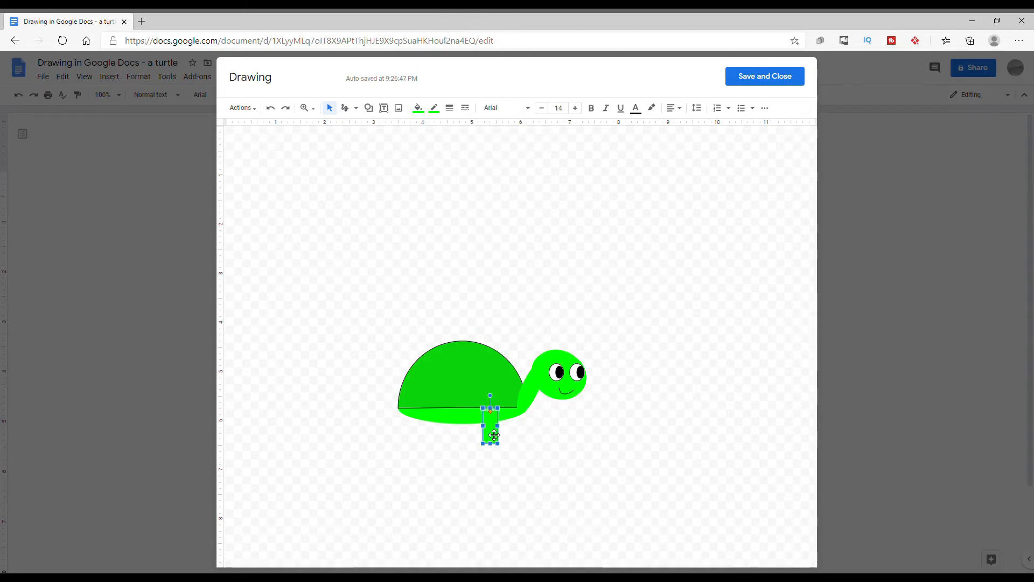
pyautogui.rightClick(489, 431)
pyautogui.moveTo(517, 388)
pyautogui.click(698, 437)
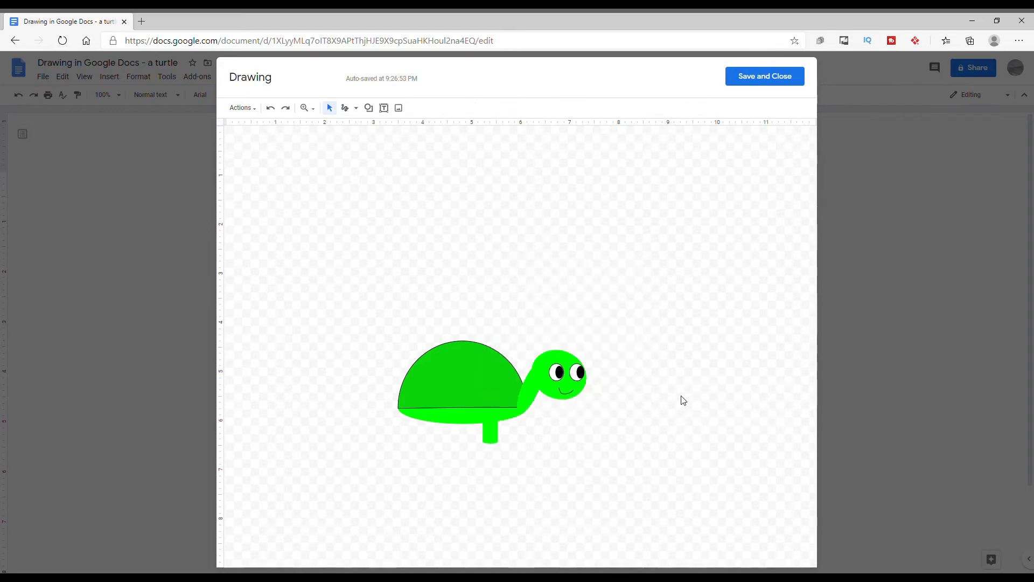
# Step: Copy the front leg and place the duplicate under the rear end of the belly
pyautogui.rightClick(494, 433)
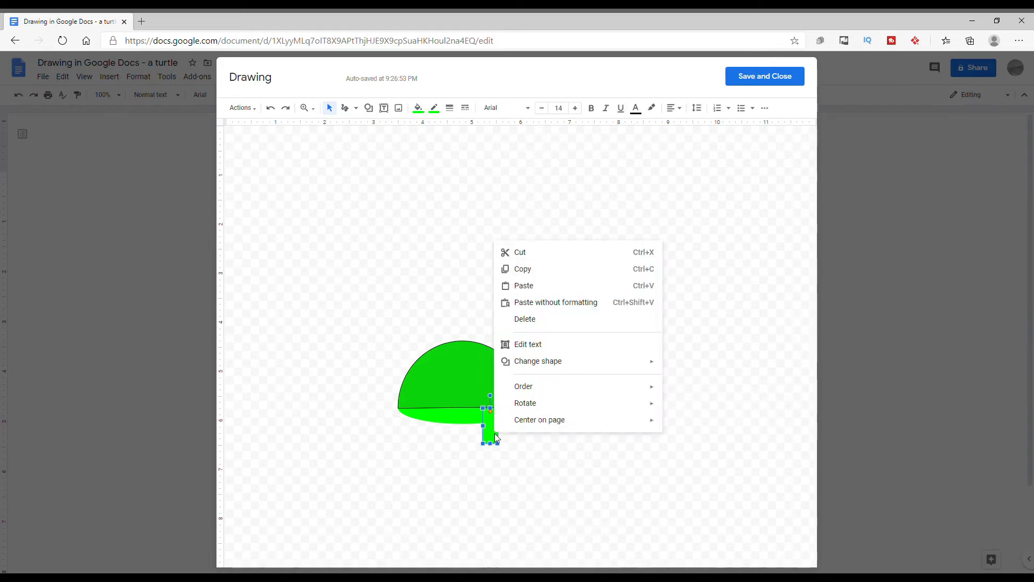
pyautogui.click(532, 269)
pyautogui.rightClick(530, 266)
pyautogui.click(574, 327)
pyautogui.moveTo(498, 431); pyautogui.dragTo(426, 428)
pyautogui.click(561, 488)
pyautogui.click(428, 421)
# Step: Send the rear leg behind the belly, align it level with the front leg, and copy it
pyautogui.rightClick(418, 419)
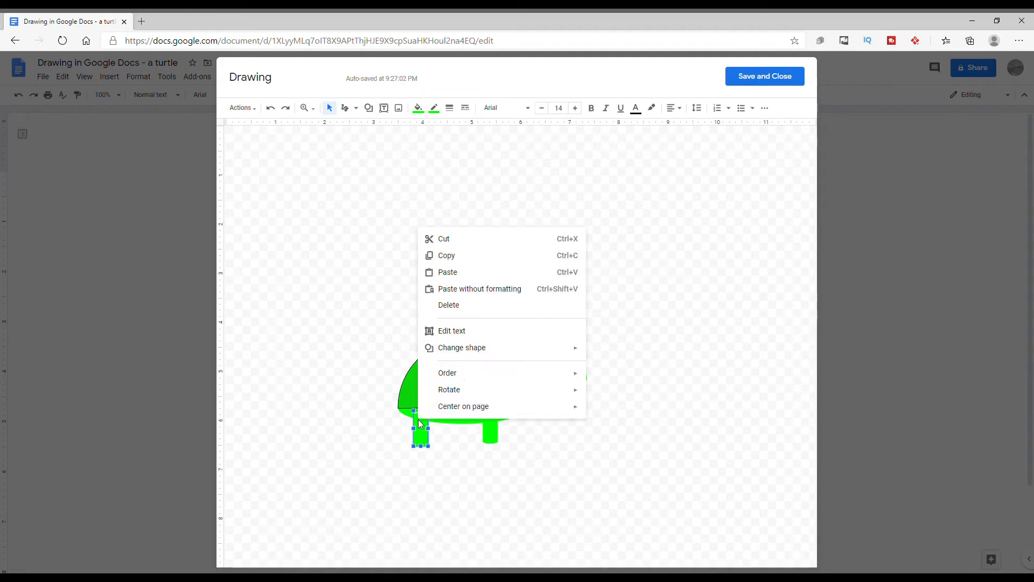
pyautogui.moveTo(468, 381)
pyautogui.click(625, 427)
pyautogui.rightClick(617, 427)
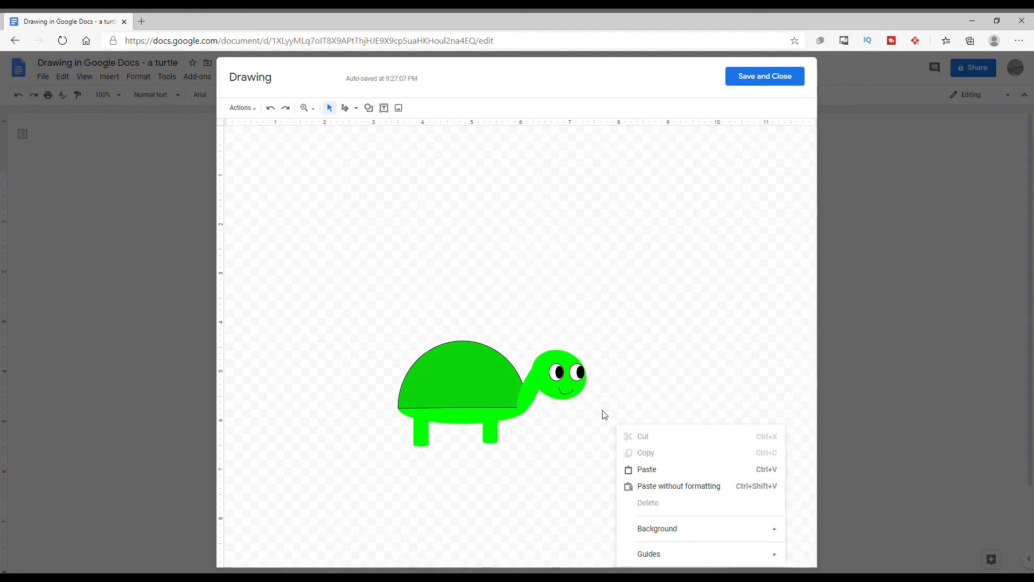
pyautogui.click(424, 444)
pyautogui.hotkey('ctrl', 'c')
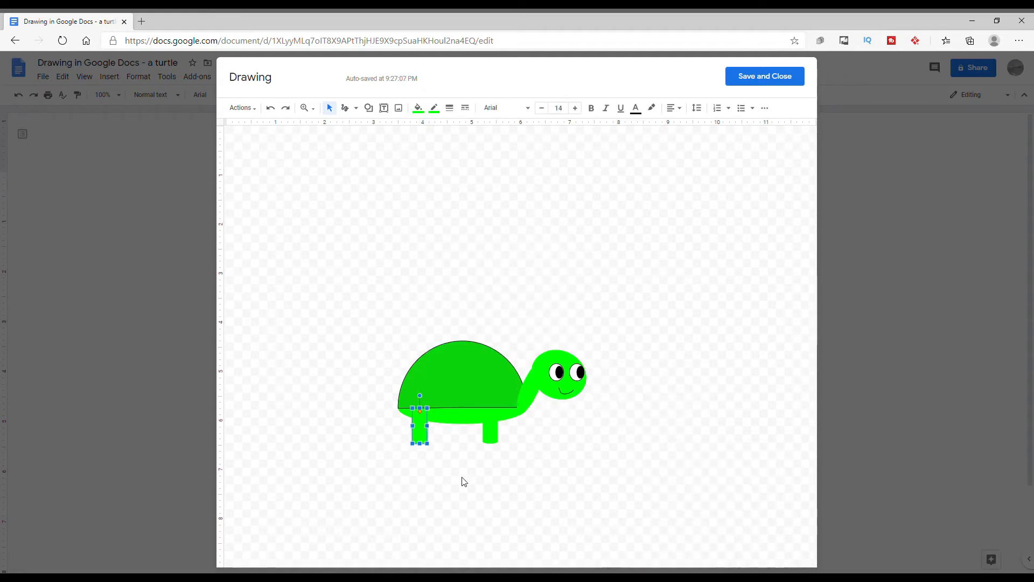
# Step: Paste a third leg just ahead of the front leg, send it behind the body and align it with the others
pyautogui.click(609, 429)
pyautogui.rightClick(607, 429)
pyautogui.click(623, 328)
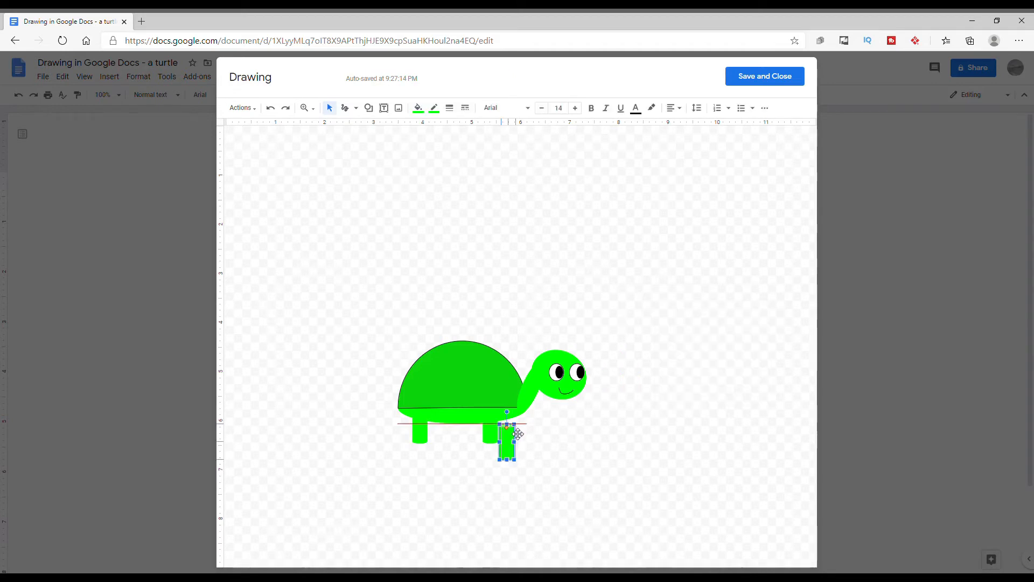
pyautogui.moveTo(508, 445); pyautogui.dragTo(517, 432)
pyautogui.rightClick(517, 432)
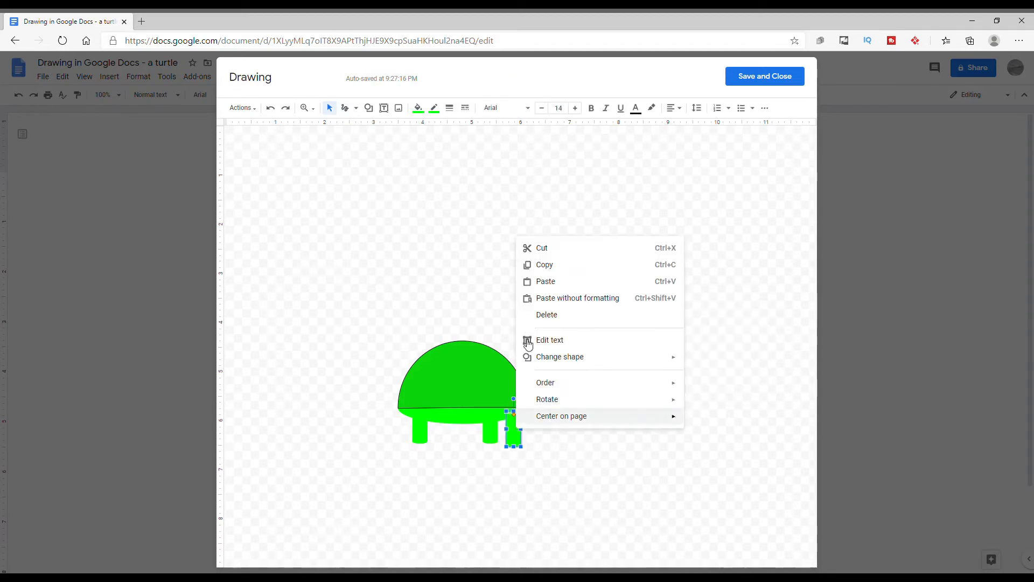
pyautogui.moveTo(675, 388)
pyautogui.click(706, 438)
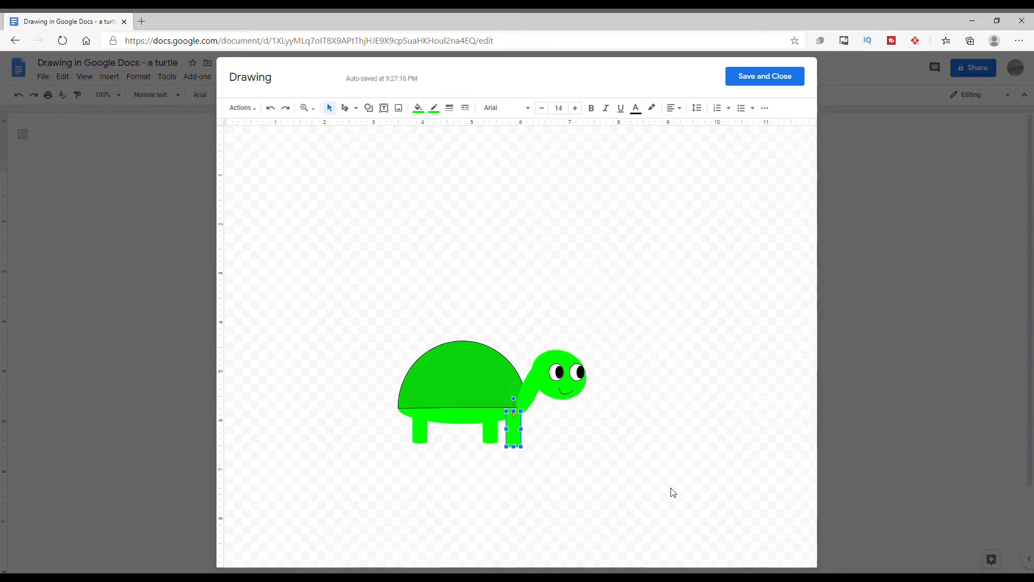
pyautogui.click(572, 464)
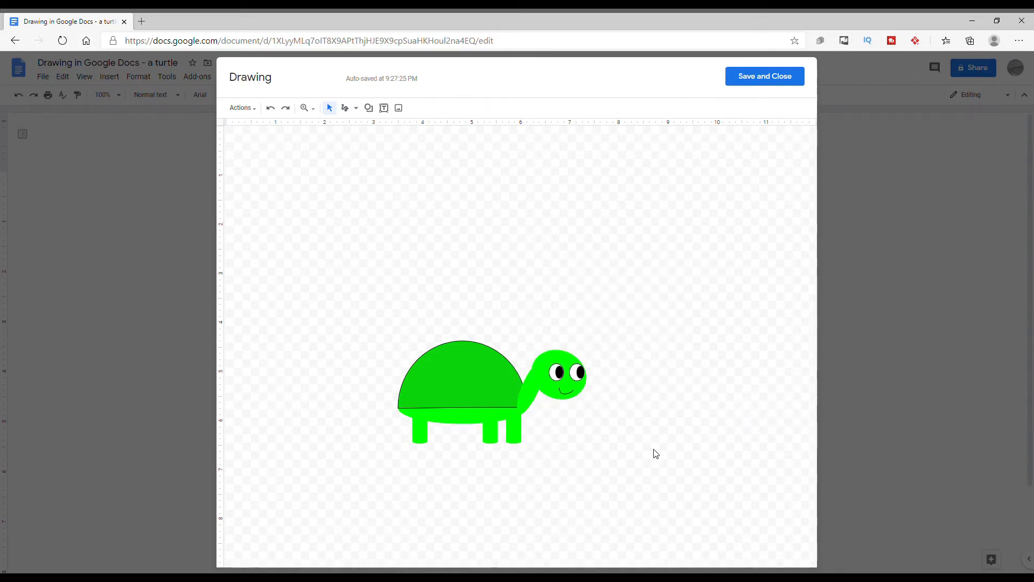
# Step: Paste a fourth leg beside the rear leg, level with the others, and send it behind the belly
pyautogui.rightClick(654, 448)
pyautogui.click(508, 351)
pyautogui.moveTo(521, 456); pyautogui.dragTo(449, 432)
pyautogui.click(470, 455)
pyautogui.click(440, 433)
pyautogui.rightClick(439, 432)
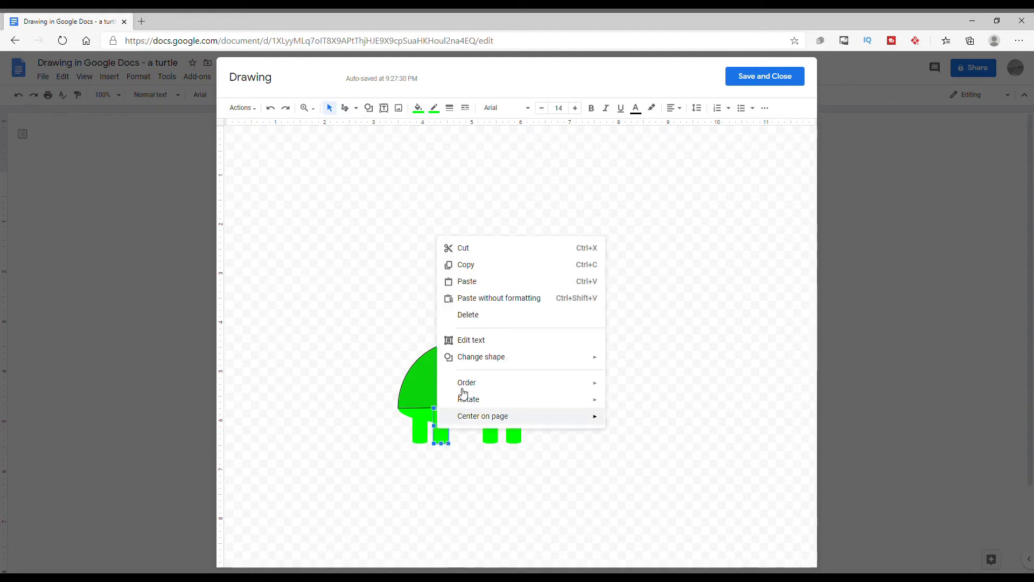
pyautogui.moveTo(461, 381)
pyautogui.click(668, 437)
pyautogui.click(664, 439)
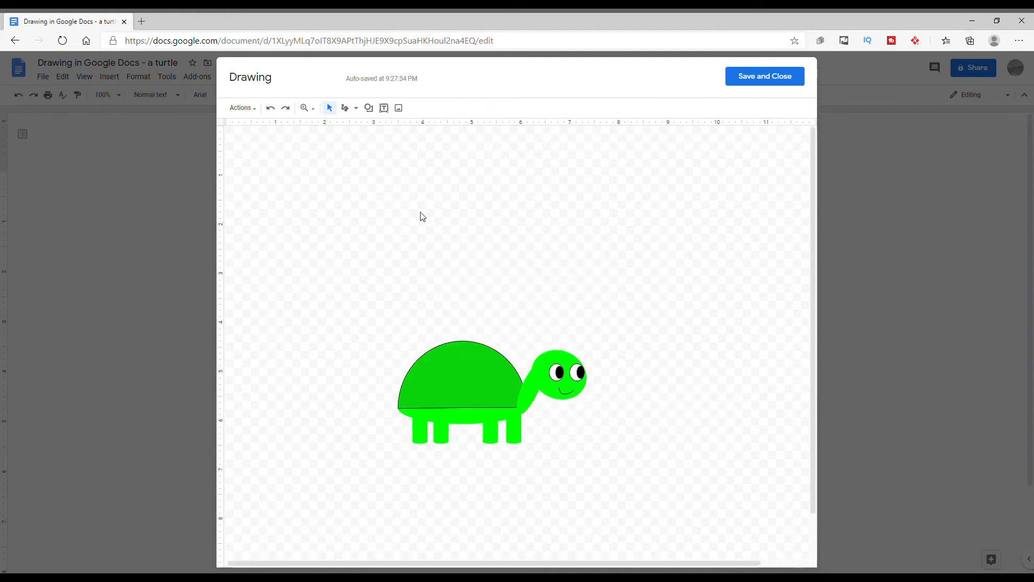
# Step: Draw a rectangle across the full canvas width for the ground and extend it down to the canvas's lower edge
pyautogui.click(369, 108)
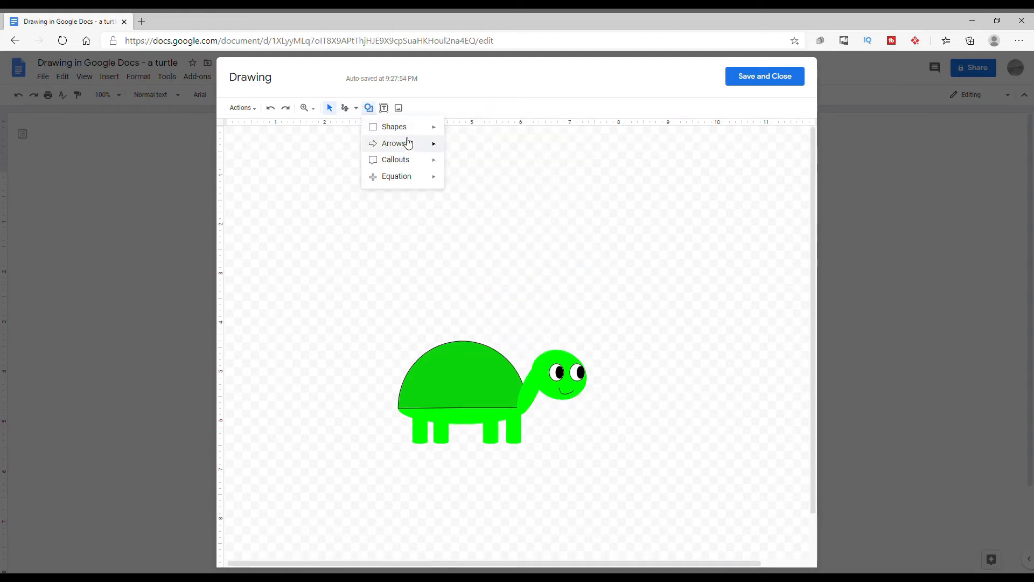
pyautogui.click(458, 139)
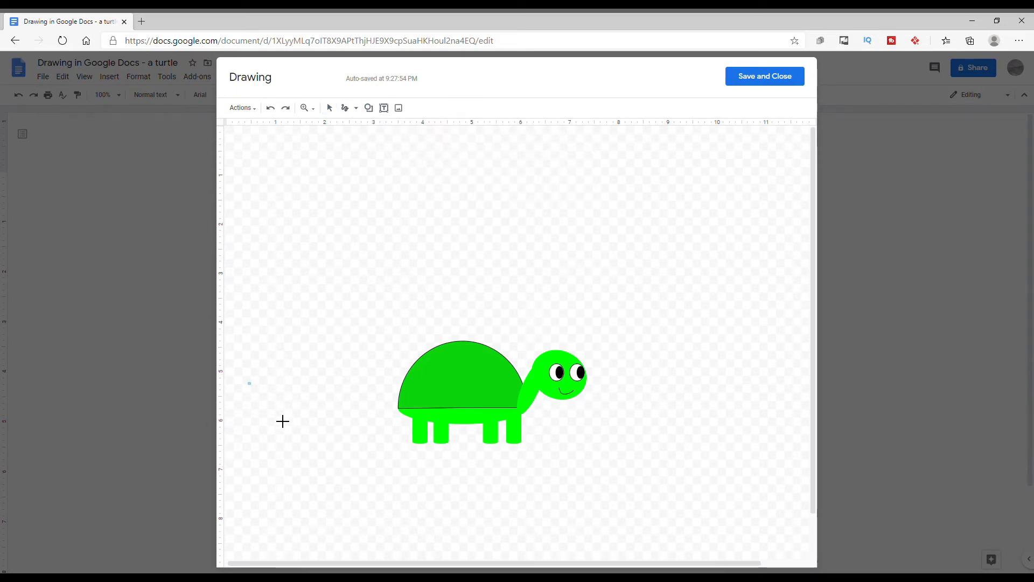
pyautogui.moveTo(247, 382)
pyautogui.mouseDown()
pyautogui.moveTo(295, 429)
pyautogui.moveTo(263, 437)
pyautogui.moveTo(809, 423)
pyautogui.mouseUp()
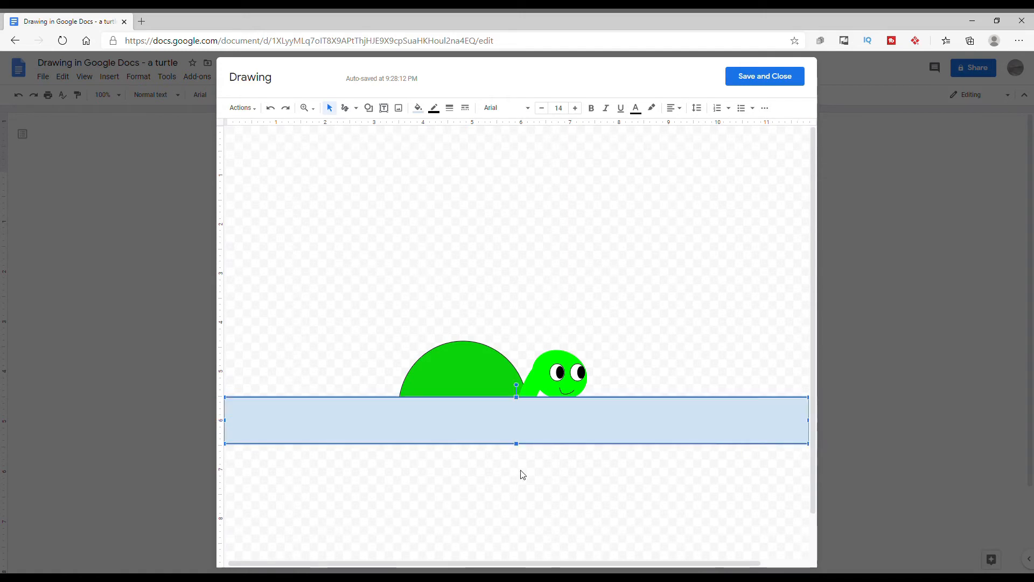
pyautogui.moveTo(518, 445); pyautogui.dragTo(518, 559)
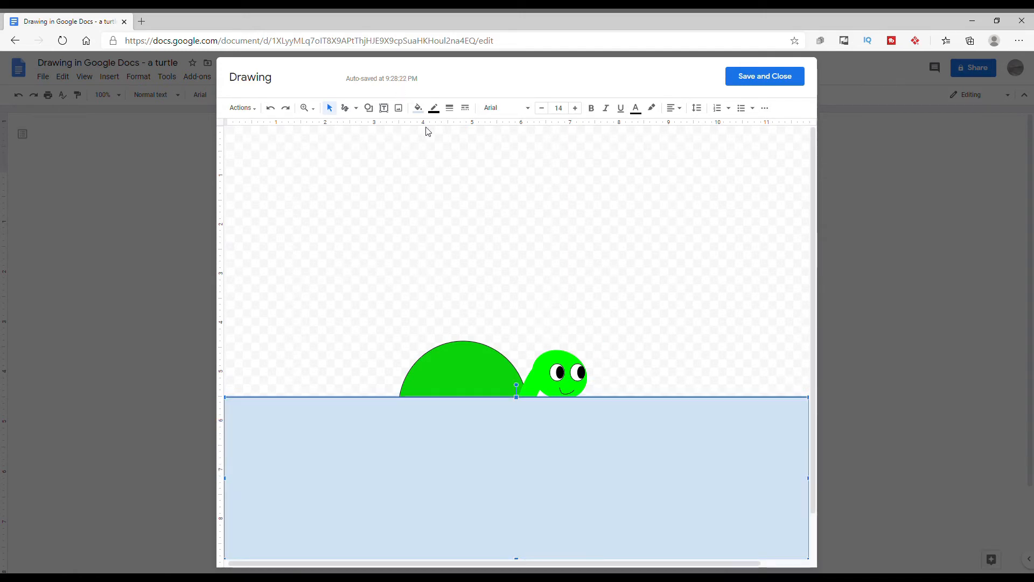
# Step: Fill the ground rectangle with the custom green #28e728
pyautogui.click(418, 108)
pyautogui.click(467, 172)
pyautogui.click(418, 108)
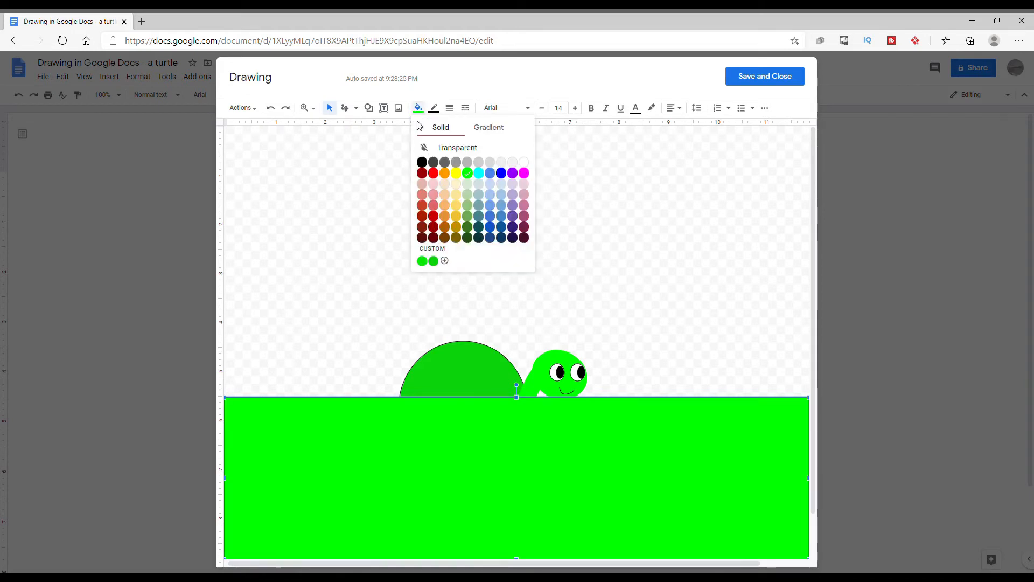
pyautogui.click(444, 264)
pyautogui.moveTo(562, 272); pyautogui.dragTo(554, 274)
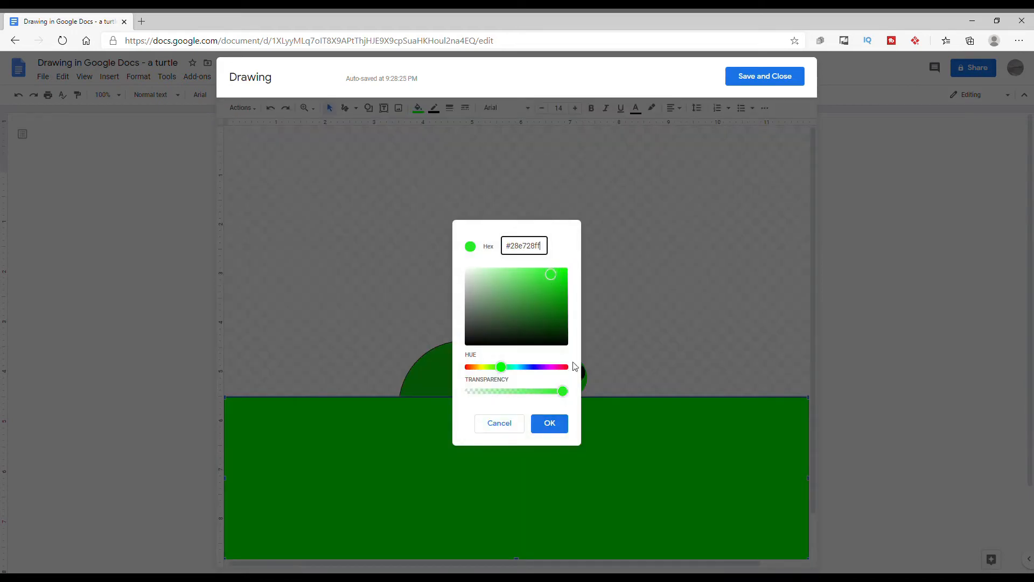
pyautogui.click(549, 423)
# Step: Send the ground rectangle behind the turtle and lower its upper edge to the base of the shell
pyautogui.rightClick(577, 464)
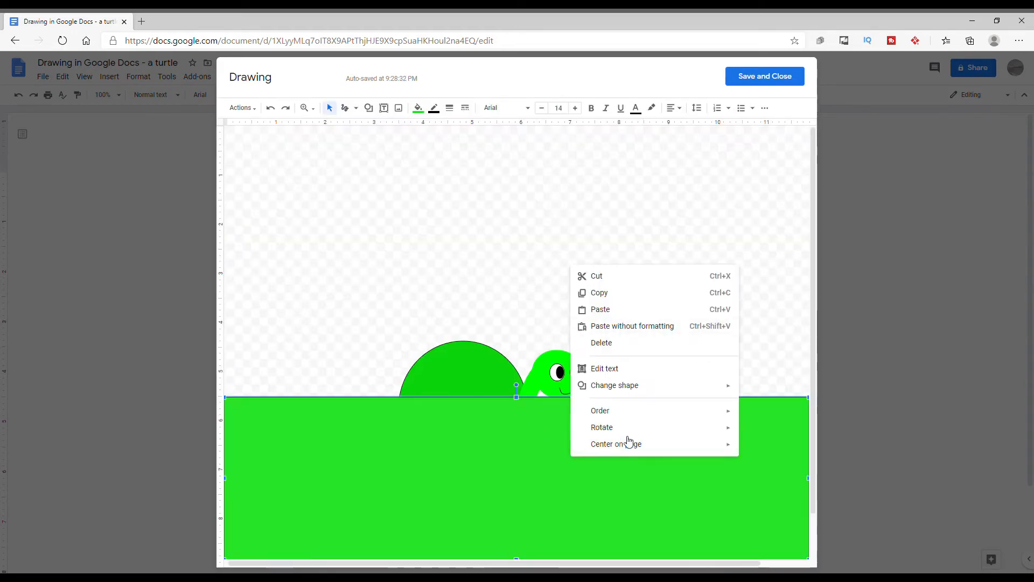
pyautogui.moveTo(628, 411)
pyautogui.click(559, 464)
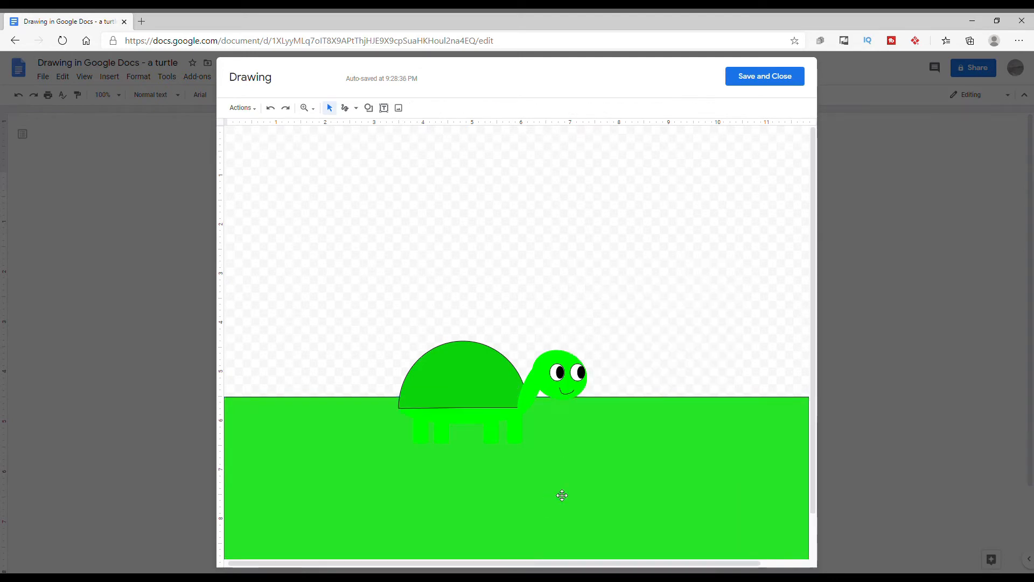
pyautogui.moveTo(516, 397); pyautogui.dragTo(519, 410)
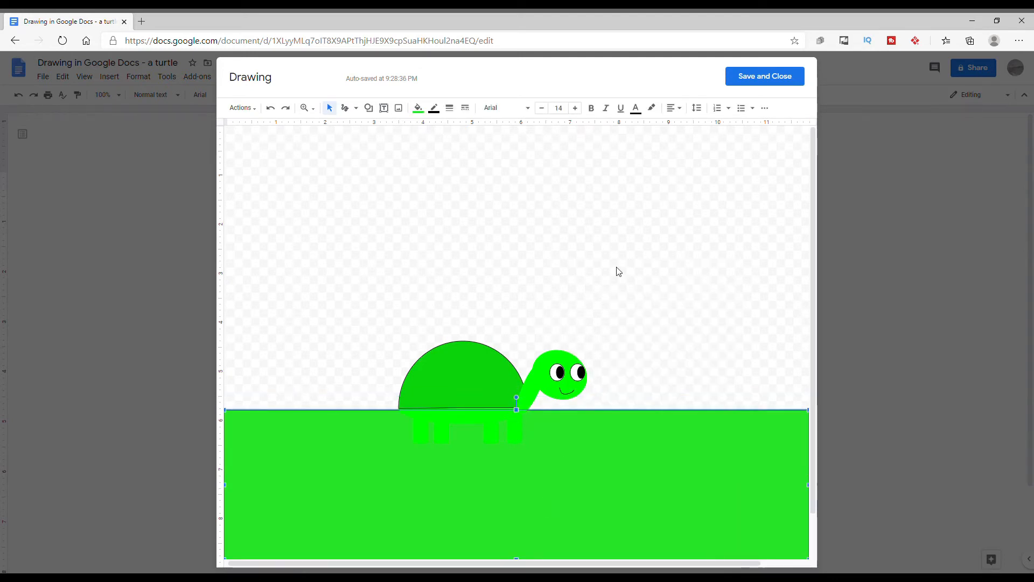
# Step: Set the drawing's background to a solid dark blue for the sky
pyautogui.click(614, 278)
pyautogui.rightClick(555, 252)
pyautogui.moveTo(619, 356)
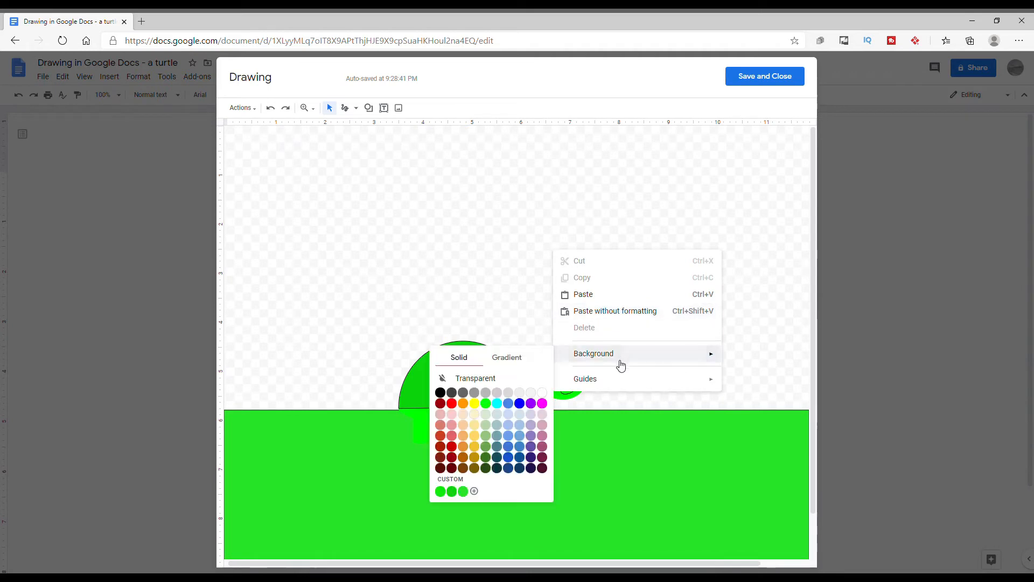
pyautogui.click(510, 457)
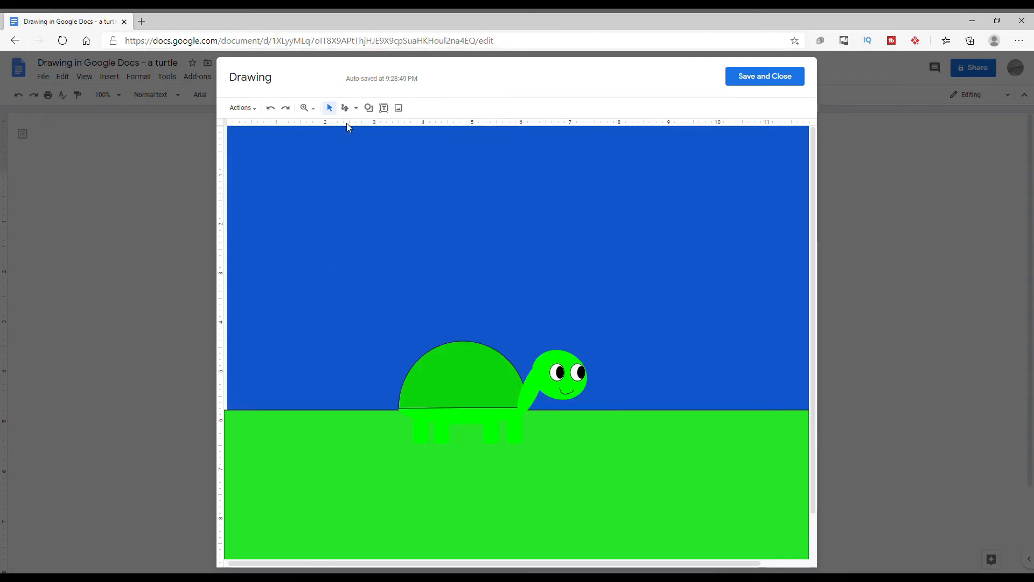
# Step: Draw a sun shape in the upper-right corner of the sky and fill it with yellow
pyautogui.click(369, 109)
pyautogui.moveTo(401, 127)
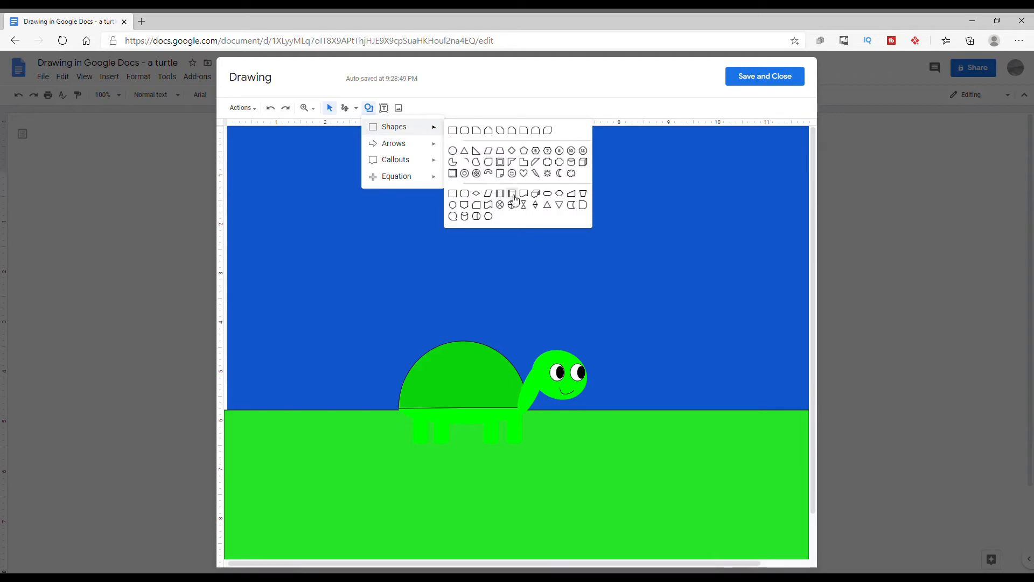
pyautogui.click(547, 173)
pyautogui.moveTo(587, 201); pyautogui.dragTo(691, 301)
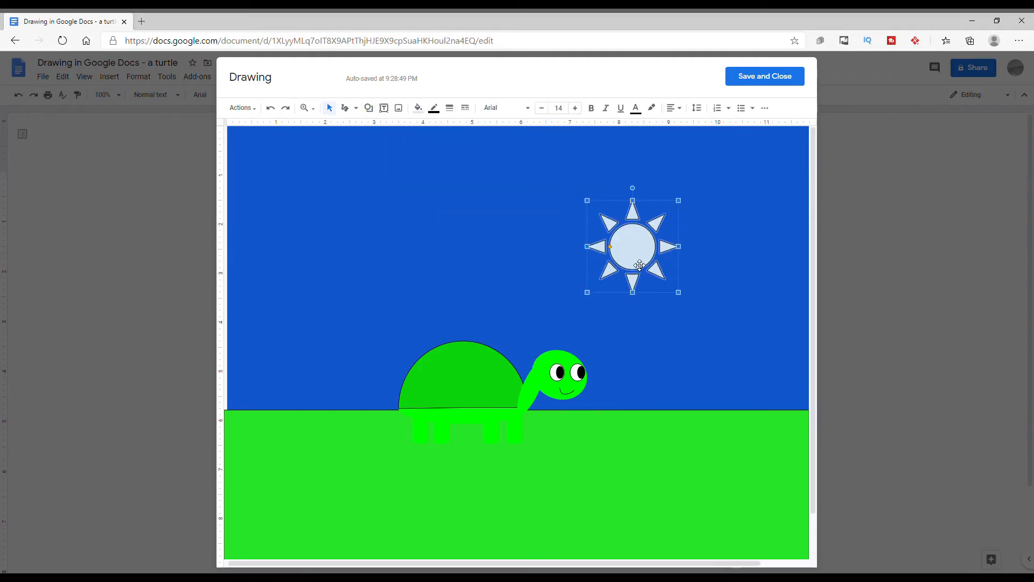
pyautogui.moveTo(631, 262); pyautogui.dragTo(749, 207)
pyautogui.click(418, 108)
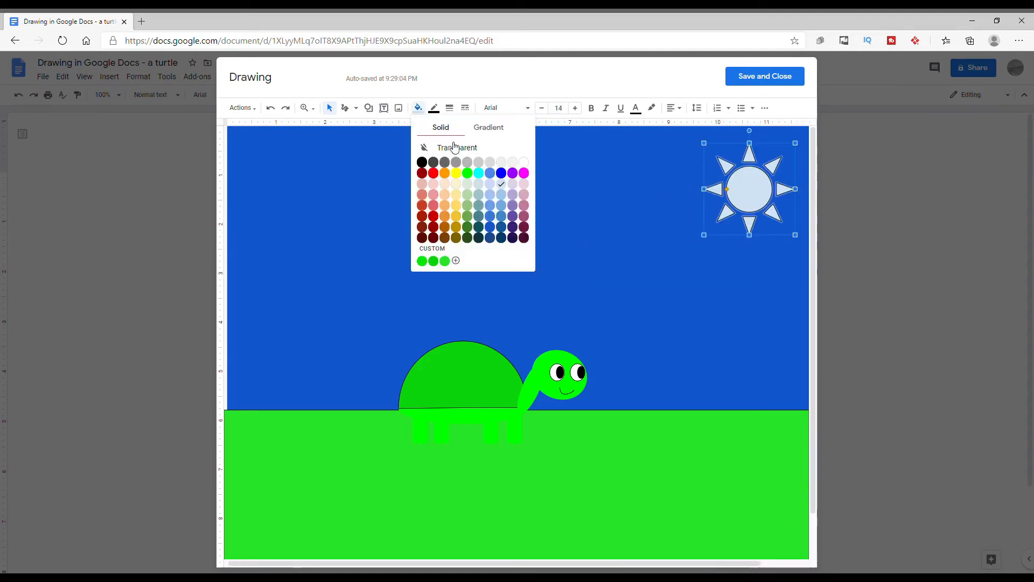
pyautogui.click(458, 173)
pyautogui.click(376, 124)
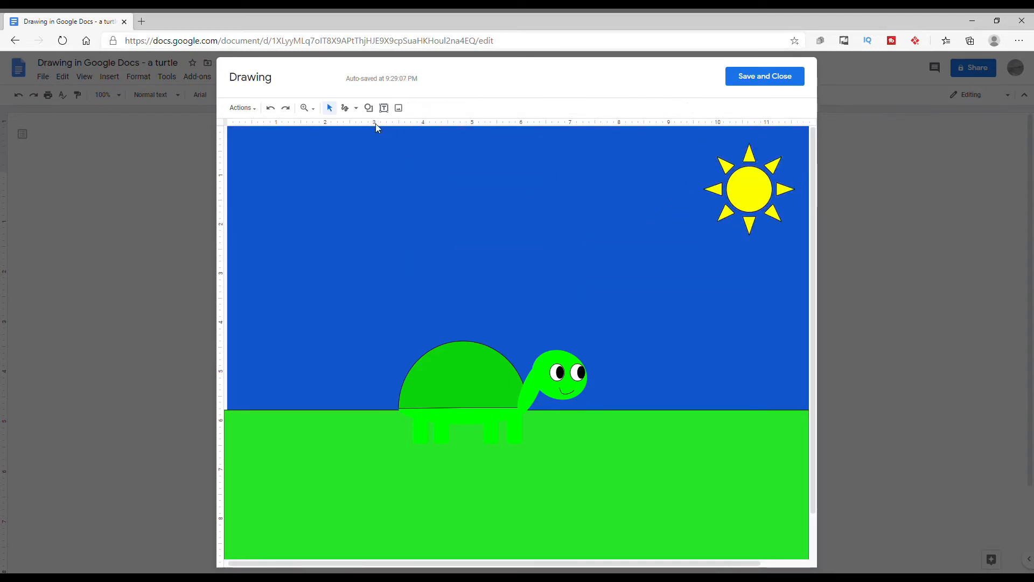
# Step: Draw a cloud shape in the sky above the turtle's head, level with the sun, and copy it
pyautogui.click(369, 108)
pyautogui.moveTo(396, 127)
pyautogui.click(563, 168)
pyautogui.moveTo(532, 197); pyautogui.dragTo(636, 273)
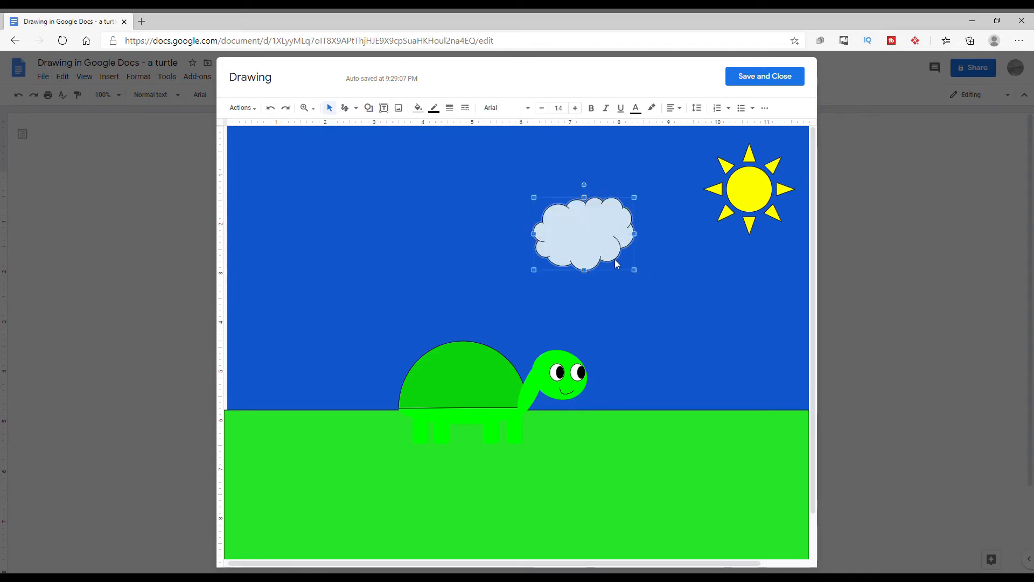
pyautogui.moveTo(595, 244); pyautogui.dragTo(595, 200)
pyautogui.rightClick(591, 196)
pyautogui.click(632, 224)
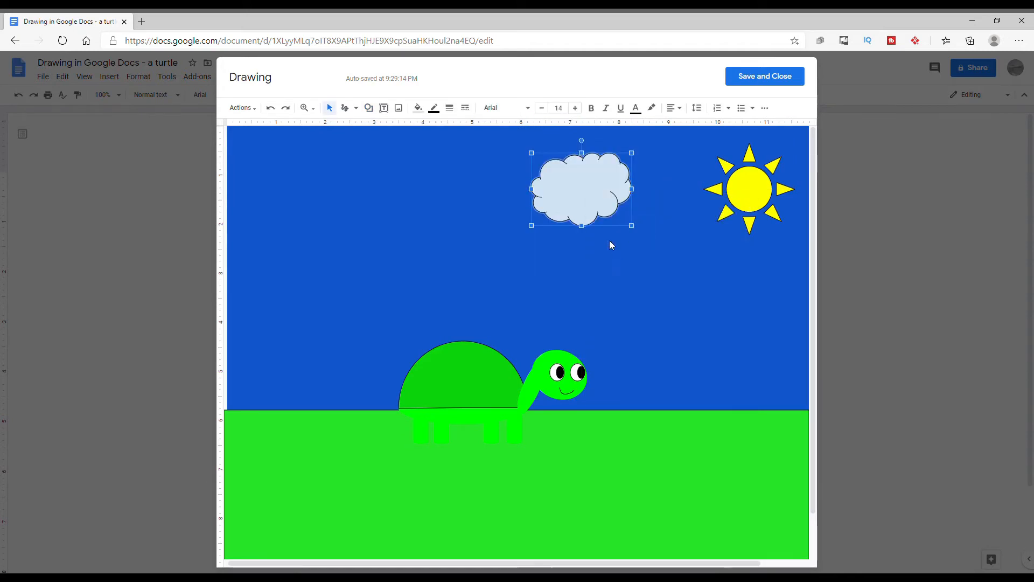
# Step: Fill the cloud with cyan, and paste a copy above the turtle's shell with the same cyan fill
pyautogui.click(418, 109)
pyautogui.click(481, 174)
pyautogui.rightClick(582, 198)
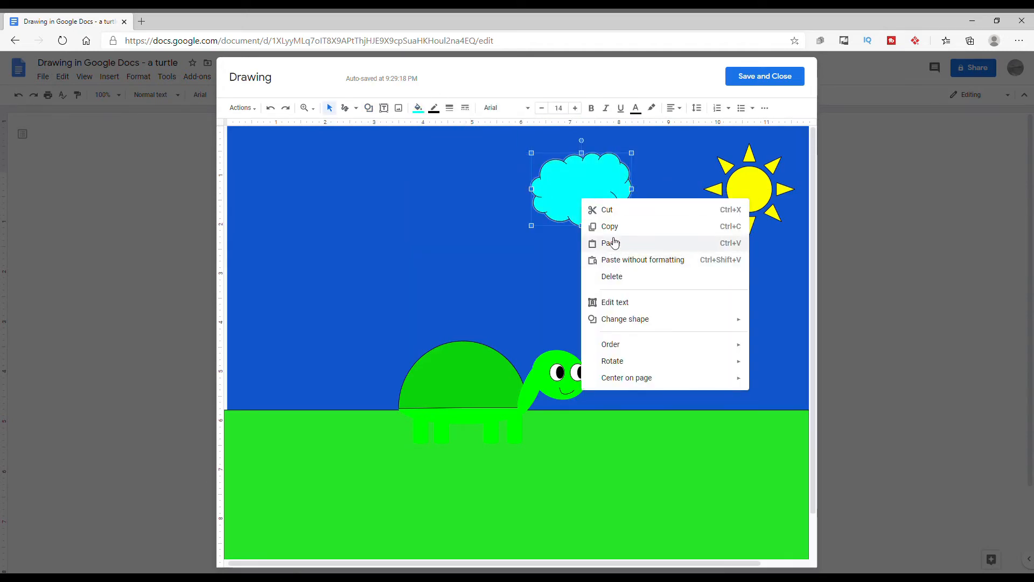
pyautogui.click(614, 241)
pyautogui.moveTo(595, 198); pyautogui.dragTo(432, 274)
pyautogui.click(419, 109)
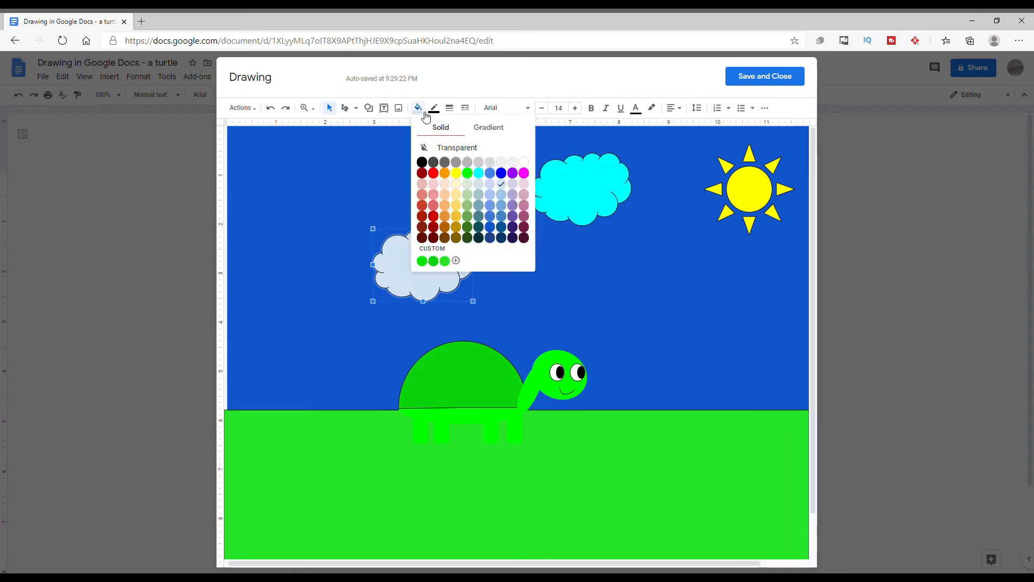
pyautogui.click(483, 175)
# Step: Paste another cloud, place it in the sky below the sun, and fill it with cyan
pyautogui.rightClick(640, 283)
pyautogui.click(687, 330)
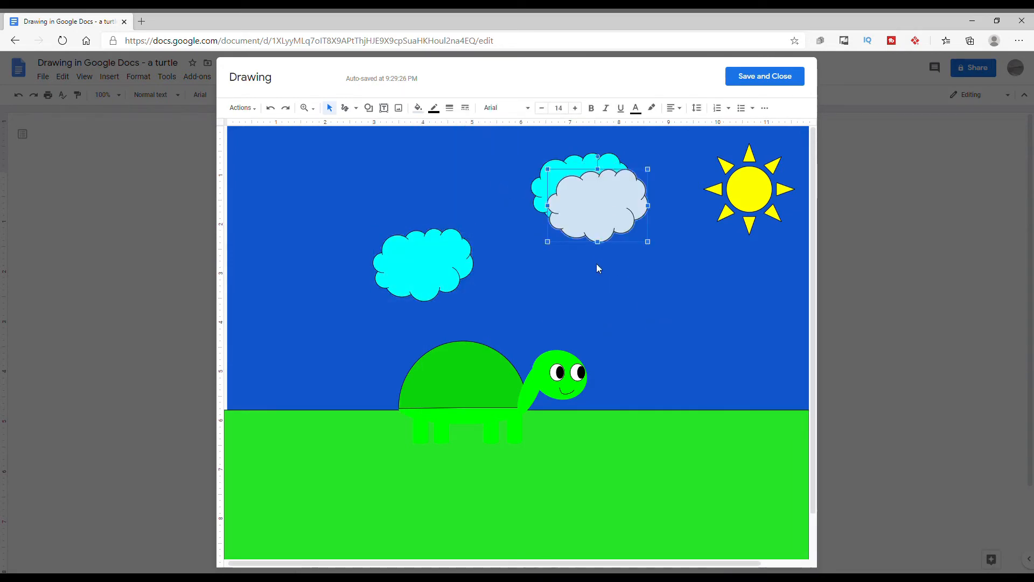
pyautogui.moveTo(603, 210); pyautogui.dragTo(719, 339)
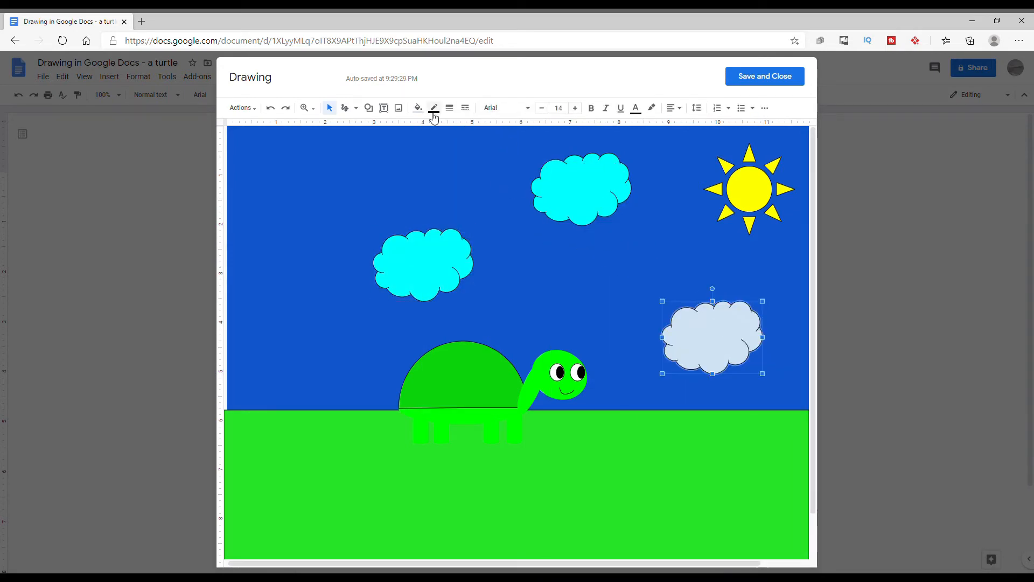
pyautogui.click(418, 107)
pyautogui.click(479, 177)
# Step: Copy the cyan cloud below the sun into the sky's upper-left corner, and shift the cloud above the shell slightly down and left
pyautogui.rightClick(720, 316)
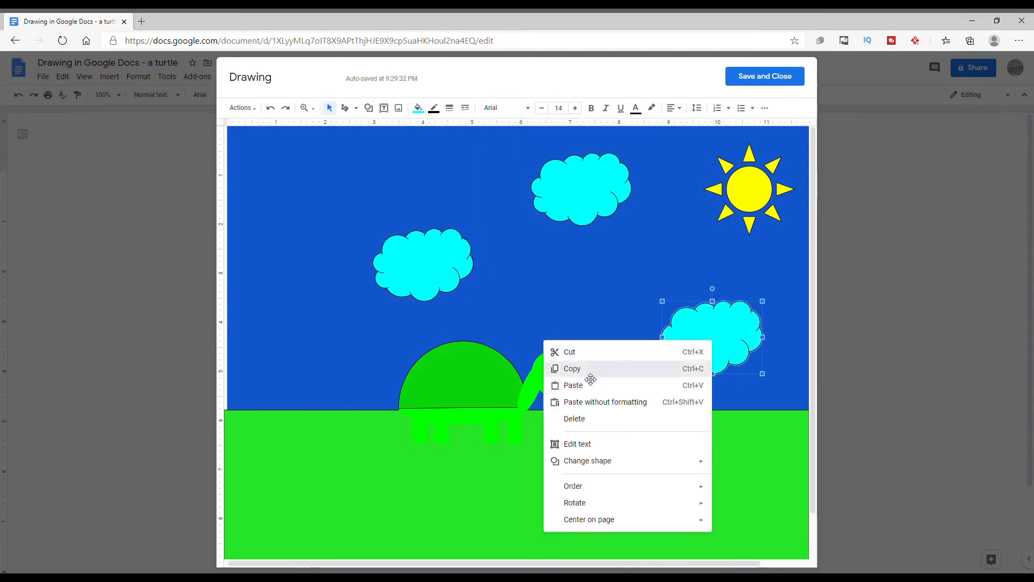
pyautogui.click(572, 368)
pyautogui.rightClick(569, 294)
pyautogui.click(573, 338)
pyautogui.moveTo(722, 347); pyautogui.dragTo(250, 351)
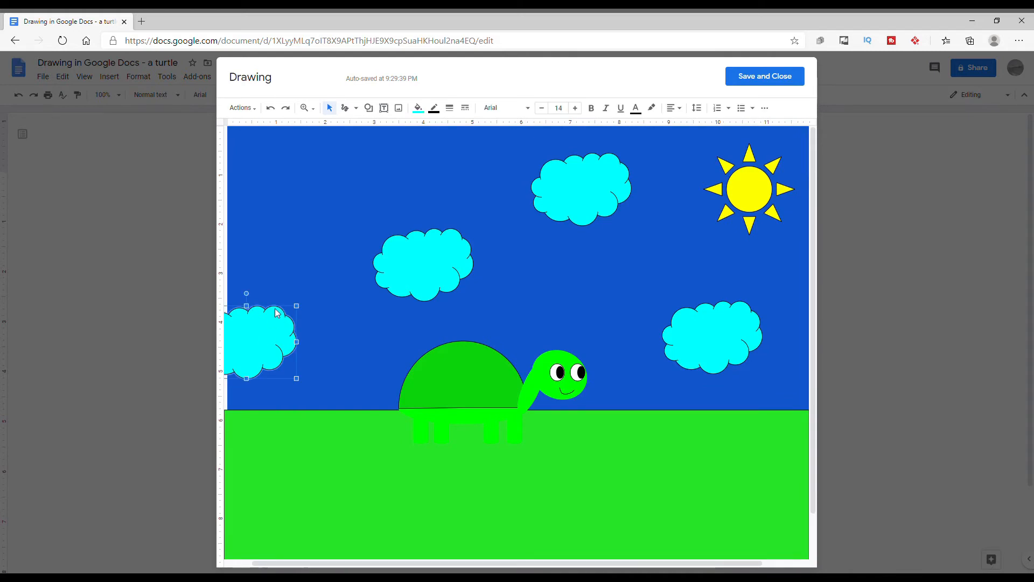
pyautogui.moveTo(277, 313); pyautogui.dragTo(323, 165)
pyautogui.moveTo(426, 282); pyautogui.dragTo(392, 314)
pyautogui.click(521, 277)
# Step: Draw a seven-point star on the grass to the right of the turtle, fill it with magenta and make it smaller
pyautogui.click(369, 108)
pyautogui.moveTo(390, 124)
pyautogui.click(499, 156)
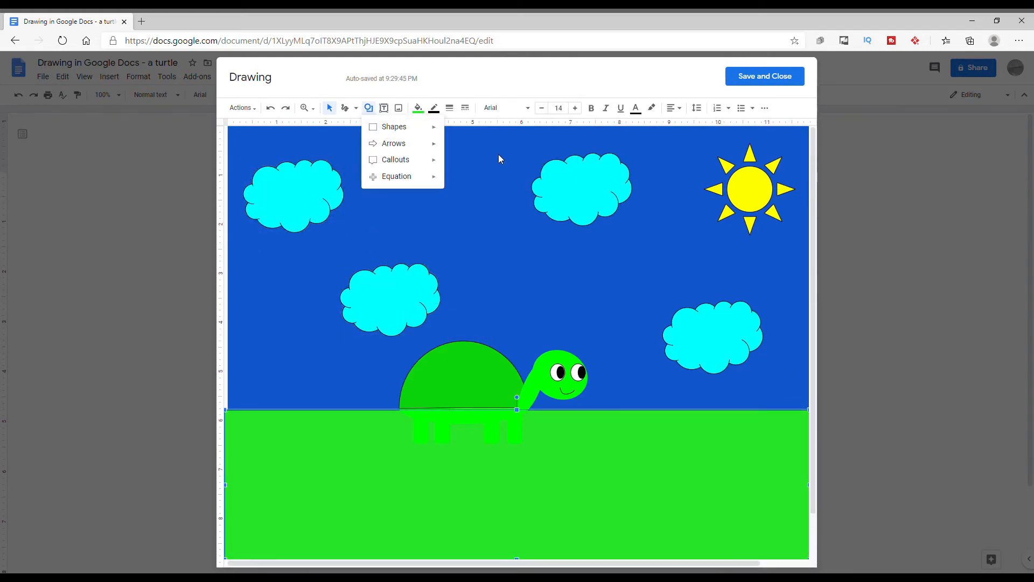
pyautogui.moveTo(426, 128)
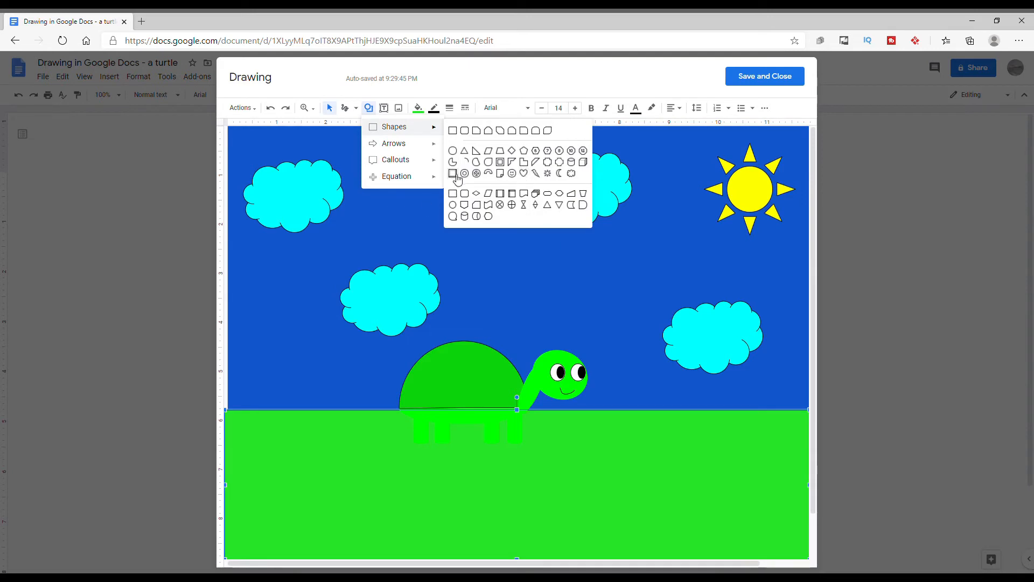
pyautogui.moveTo(438, 165)
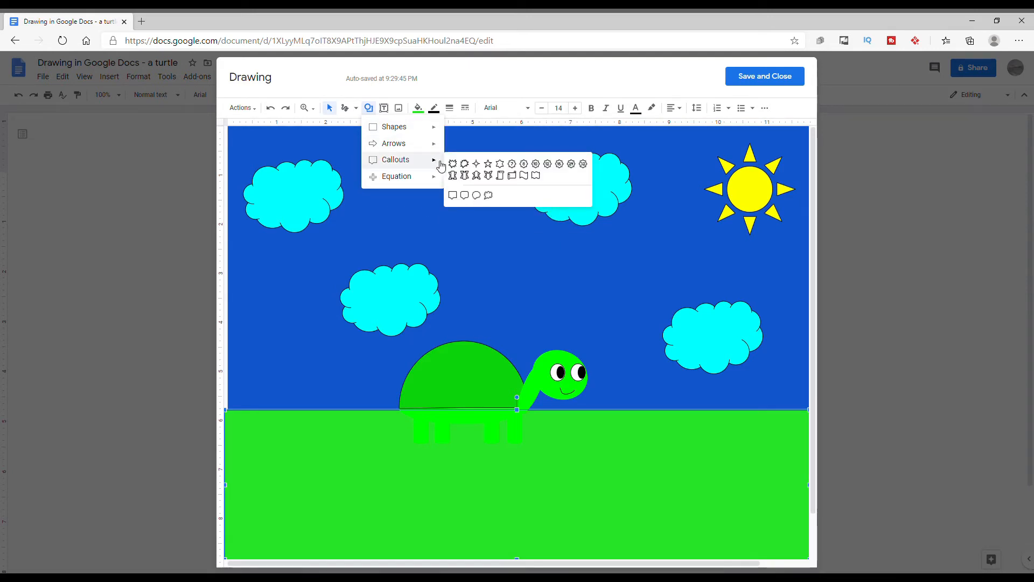
pyautogui.click(522, 168)
pyautogui.moveTo(638, 446); pyautogui.dragTo(695, 496)
pyautogui.click(418, 107)
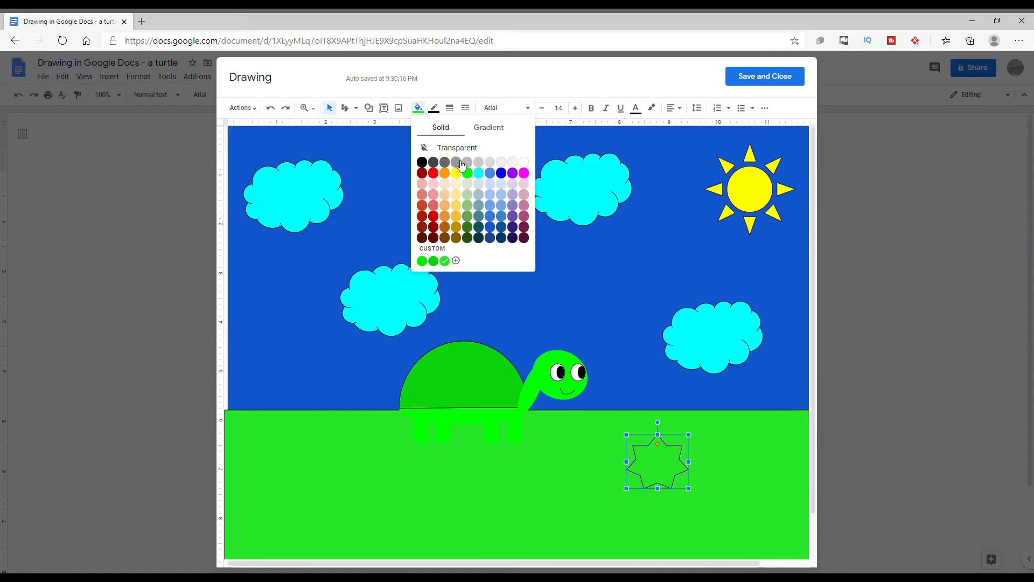
pyautogui.click(523, 173)
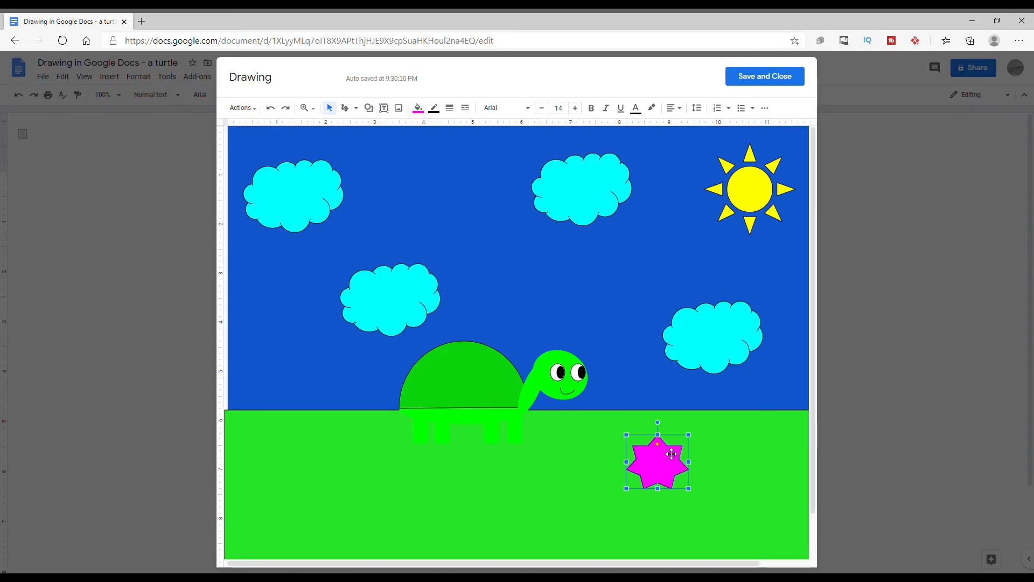
pyautogui.moveTo(665, 457); pyautogui.dragTo(658, 453)
# Step: Draw a narrow upright rectangle as a stem under the magenta star and fill it with bright green
pyautogui.click(369, 108)
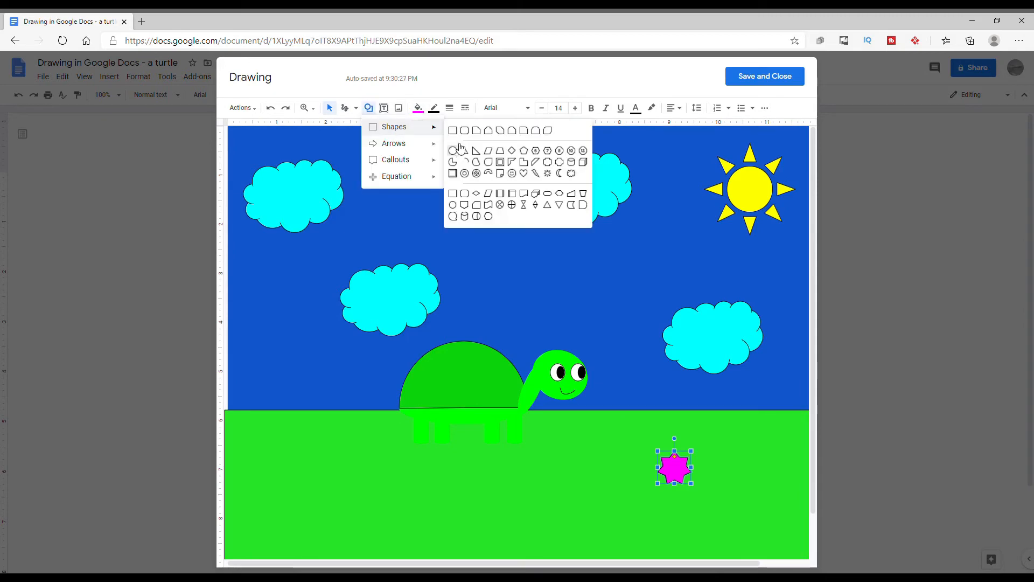
pyautogui.click(461, 148)
pyautogui.moveTo(634, 531)
pyautogui.mouseDown()
pyautogui.moveTo(628, 541)
pyautogui.moveTo(733, 438)
pyautogui.moveTo(733, 481)
pyautogui.moveTo(715, 469)
pyautogui.moveTo(733, 464)
pyautogui.mouseUp()
pyautogui.click(418, 108)
pyautogui.click(423, 261)
# Step: Bring the magenta star in front of its green stem
pyautogui.click(671, 461)
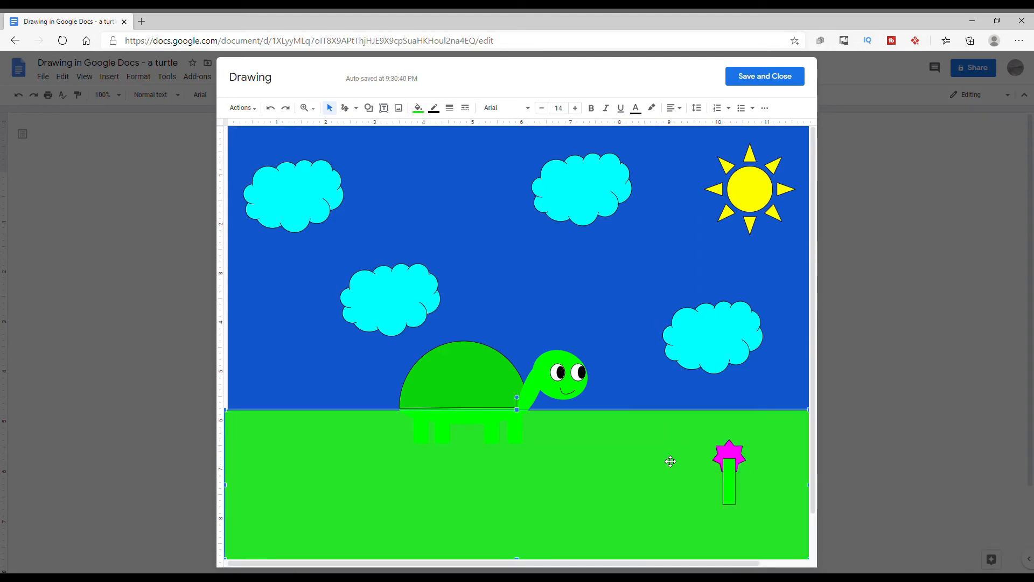
pyautogui.click(731, 472)
pyautogui.rightClick(730, 471)
pyautogui.click(739, 458)
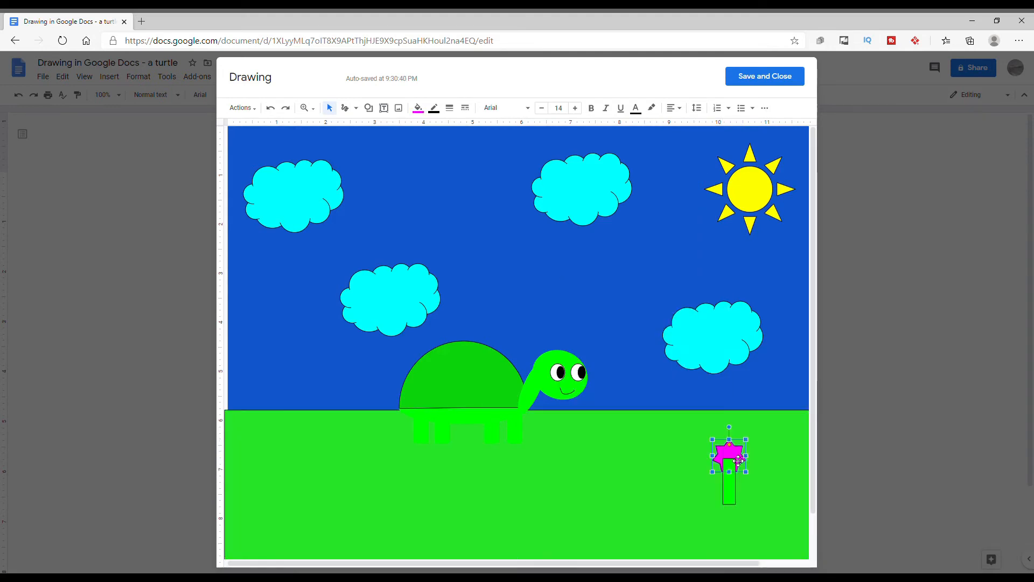
pyautogui.rightClick(733, 454)
pyautogui.moveTo(624, 410)
pyautogui.click(518, 413)
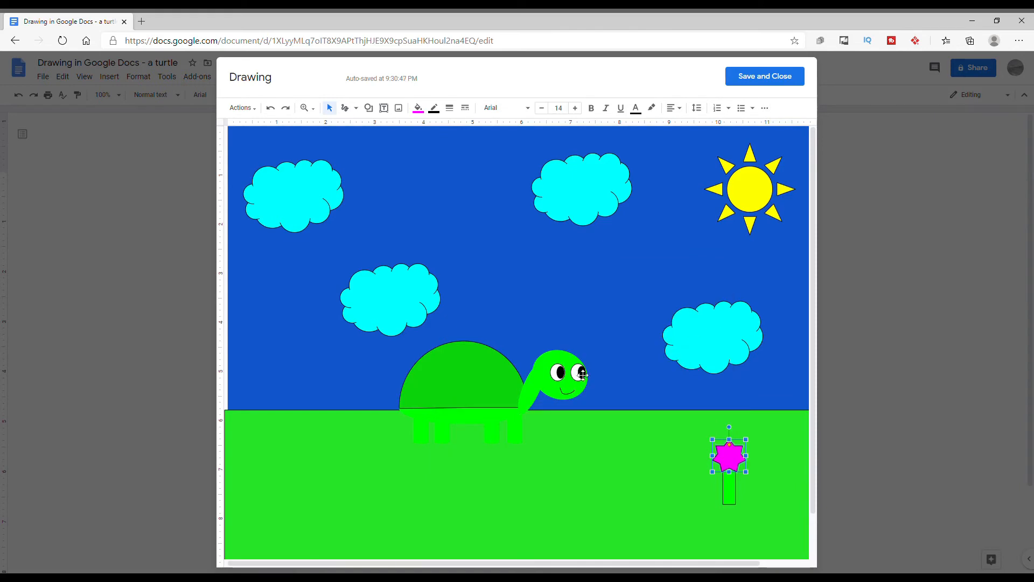
# Step: Draw a small oval, centre it on the magenta star and fill it with yellow
pyautogui.click(368, 107)
pyautogui.moveTo(393, 126)
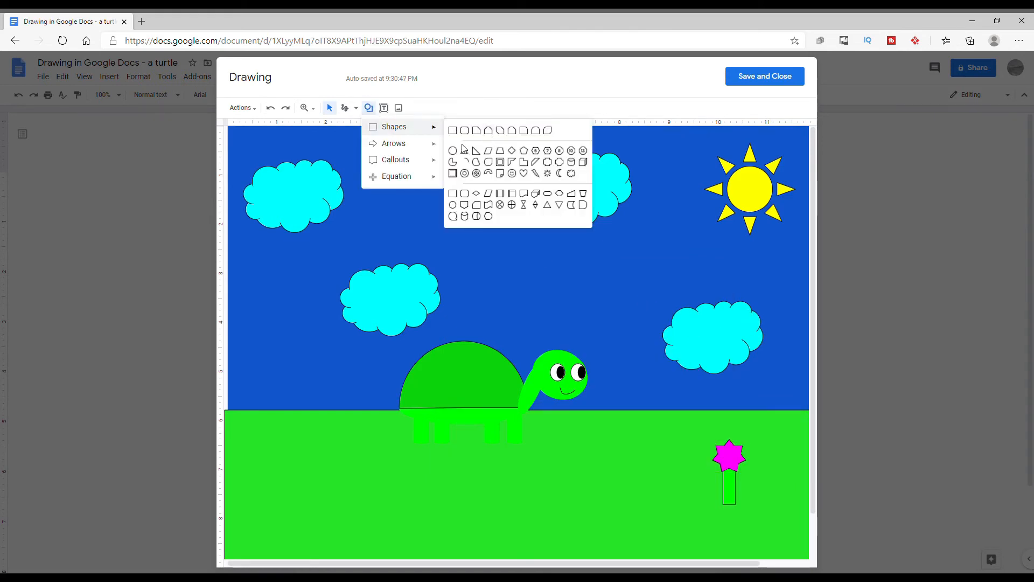
pyautogui.click(458, 154)
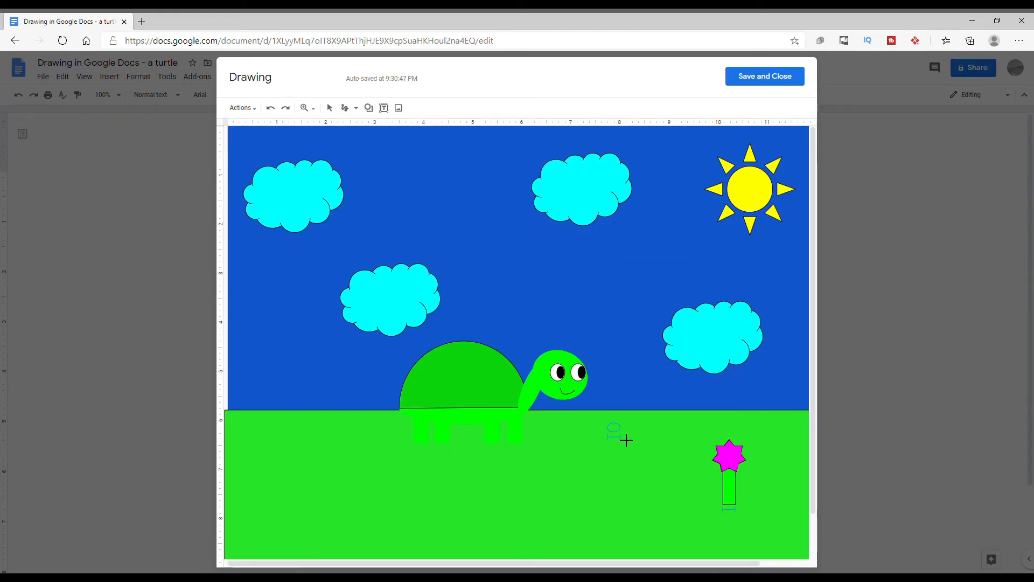
pyautogui.moveTo(605, 421); pyautogui.dragTo(618, 434)
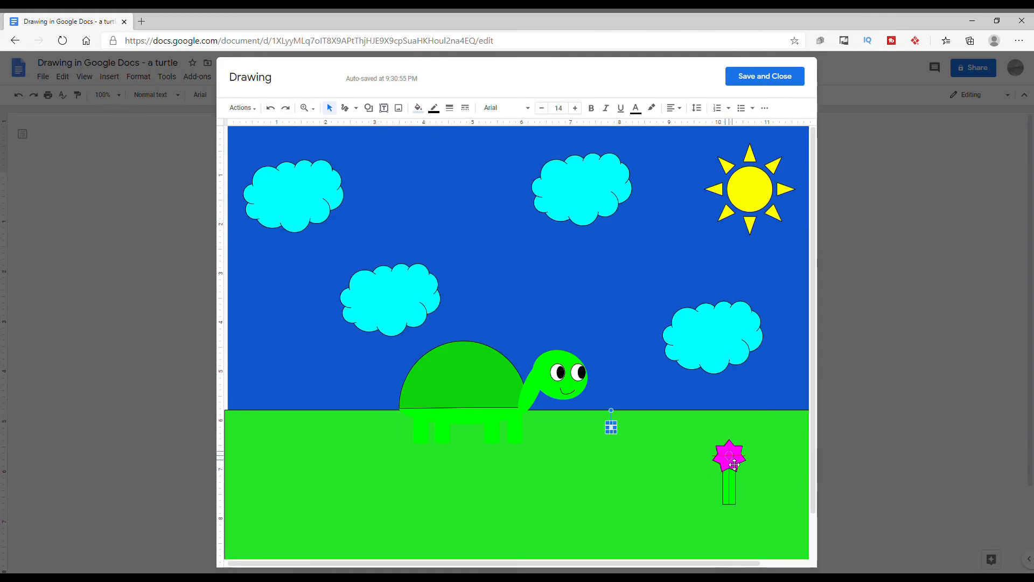
pyautogui.moveTo(735, 464); pyautogui.dragTo(734, 464)
pyautogui.click(418, 108)
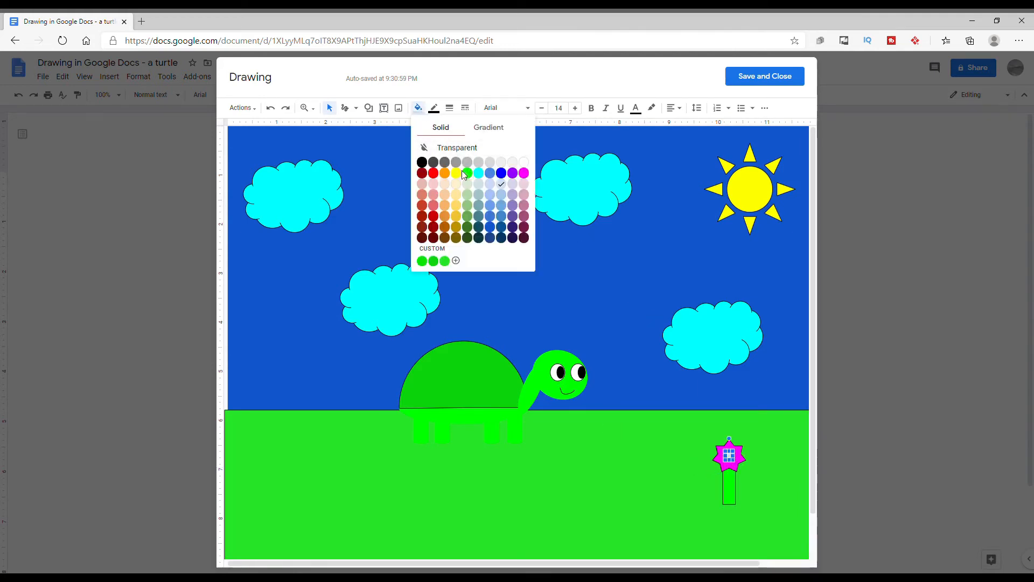
pyautogui.click(461, 171)
pyautogui.click(622, 462)
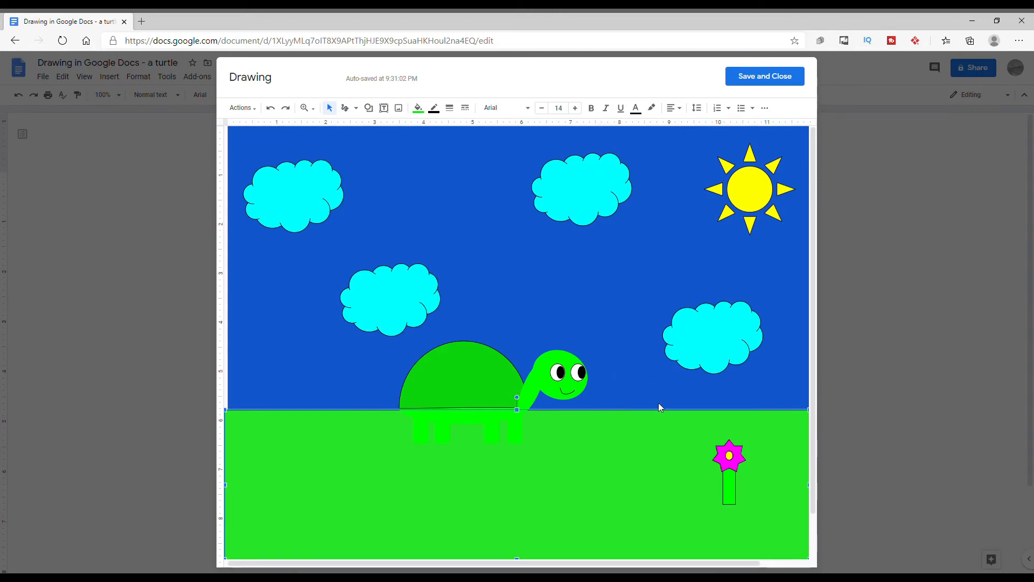
# Step: Copy the flower's green stem and place the copy to its left, slightly lower on the grass
pyautogui.click(729, 489)
pyautogui.rightClick(729, 489)
pyautogui.click(584, 327)
pyautogui.rightClick(577, 305)
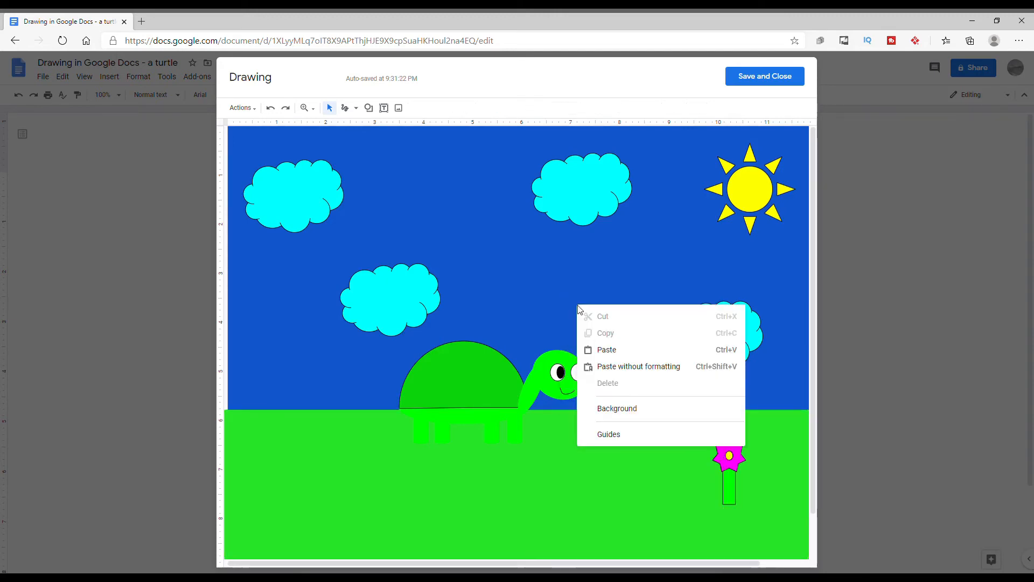
pyautogui.click(587, 348)
pyautogui.moveTo(733, 512); pyautogui.dragTo(707, 519)
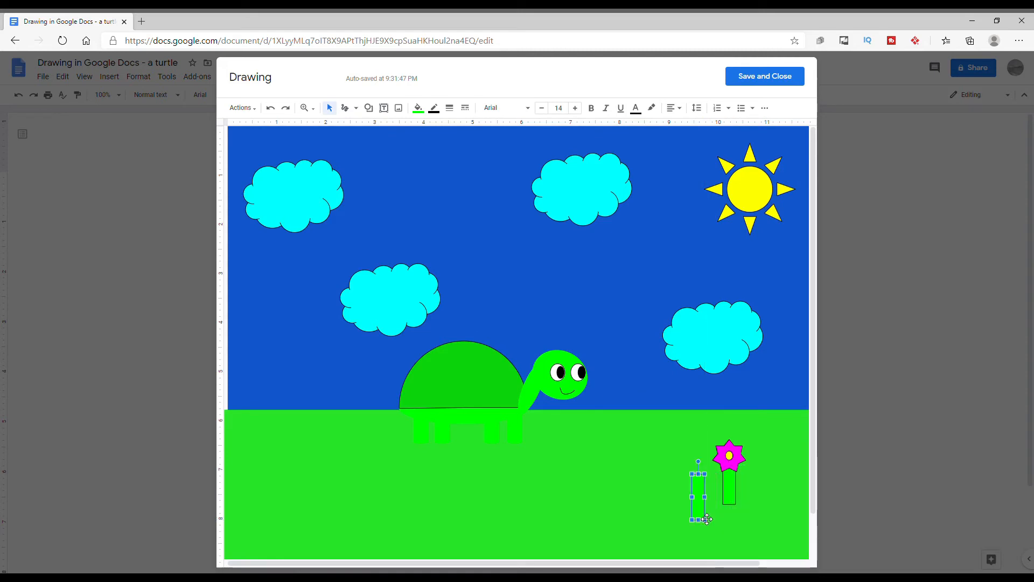
# Step: Copy the magenta star and place the copy on top of the second stem
pyautogui.click(728, 468)
pyautogui.rightClick(729, 468)
pyautogui.click(588, 302)
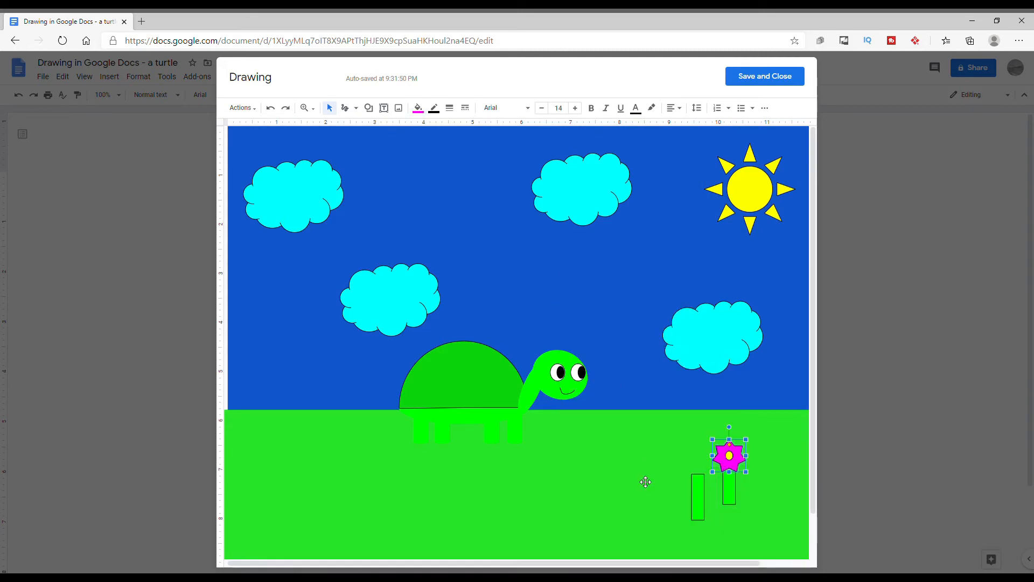
pyautogui.rightClick(639, 475)
pyautogui.click(668, 328)
pyautogui.moveTo(730, 457); pyautogui.dragTo(717, 471)
# Step: Copy the yellow flower centre and place the copy in the middle of the second star
pyautogui.click(730, 456)
pyautogui.rightClick(729, 462)
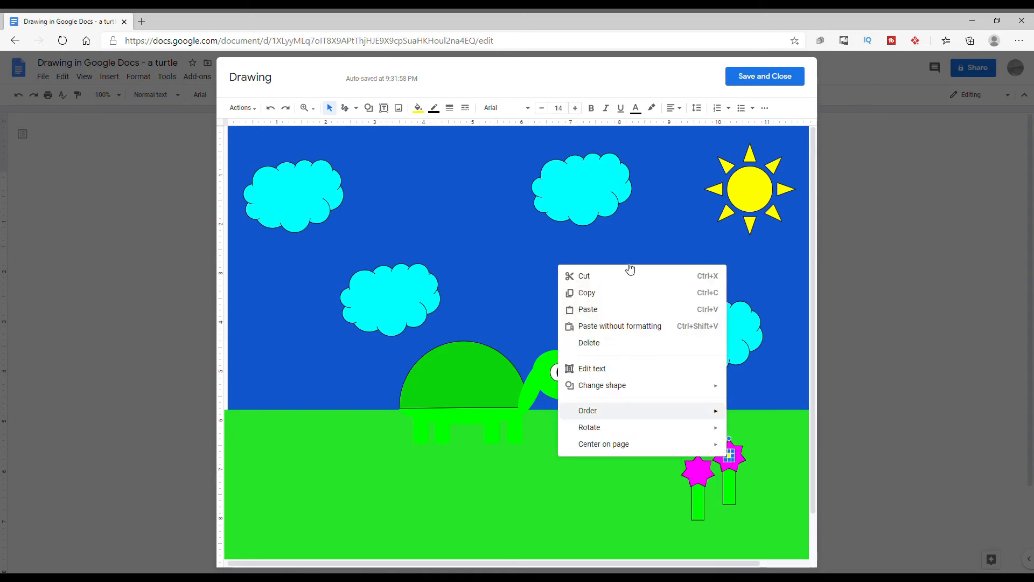
pyautogui.click(601, 293)
pyautogui.rightClick(604, 410)
pyautogui.click(657, 456)
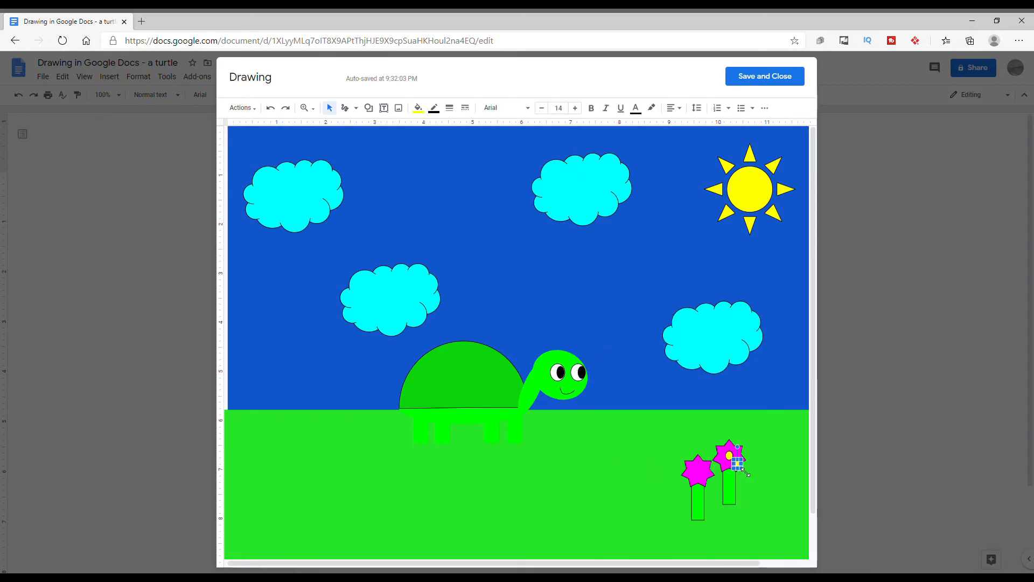
pyautogui.moveTo(744, 468); pyautogui.dragTo(705, 476)
# Step: Fill the second flower's star with cyan
pyautogui.click(705, 484)
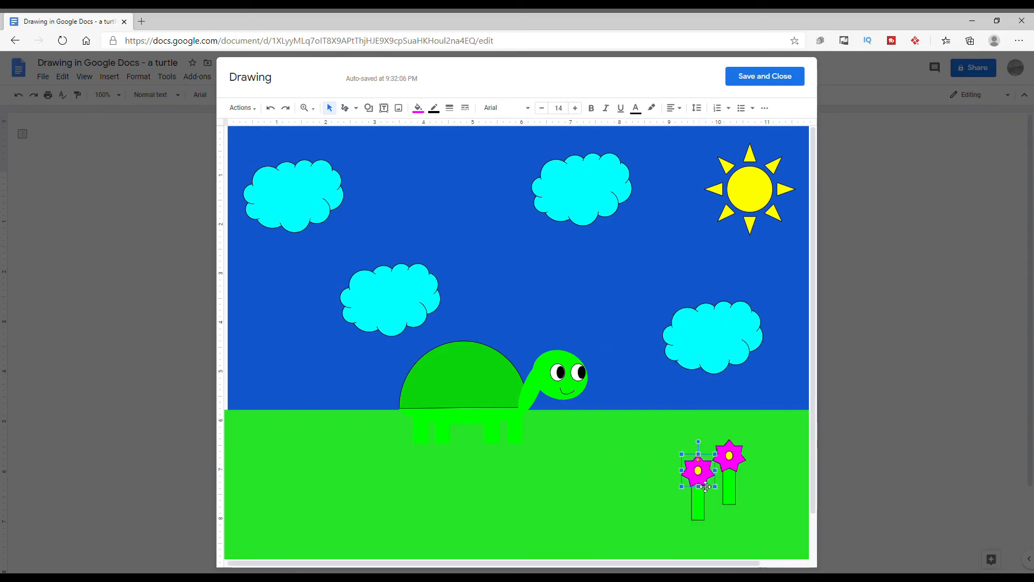
pyautogui.click(422, 110)
pyautogui.click(479, 173)
pyautogui.click(616, 412)
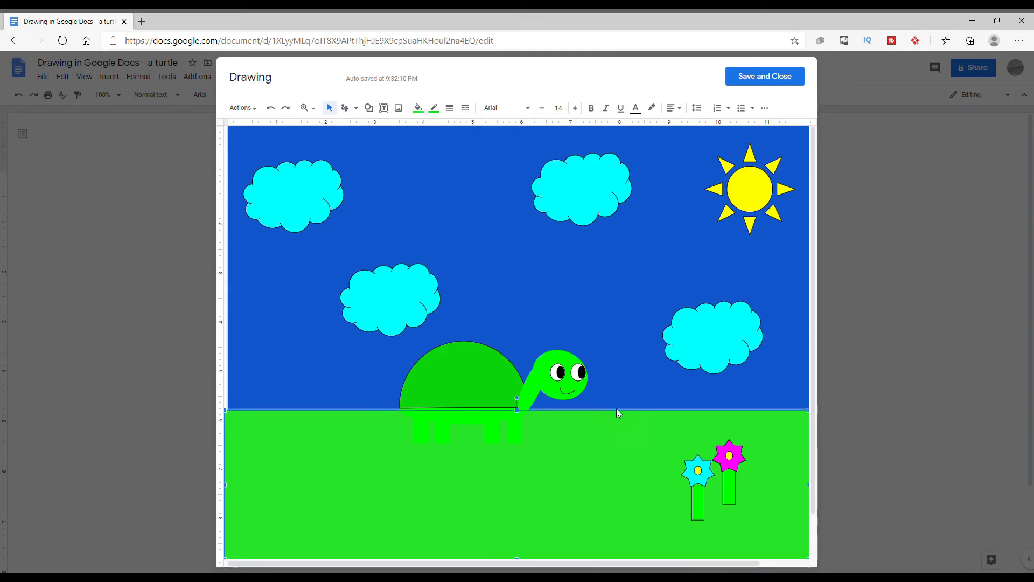
# Step: Copy the second flower's stem and place the copy to its left, slightly higher on the grass
pyautogui.click(703, 504)
pyautogui.rightClick(702, 515)
pyautogui.click(578, 353)
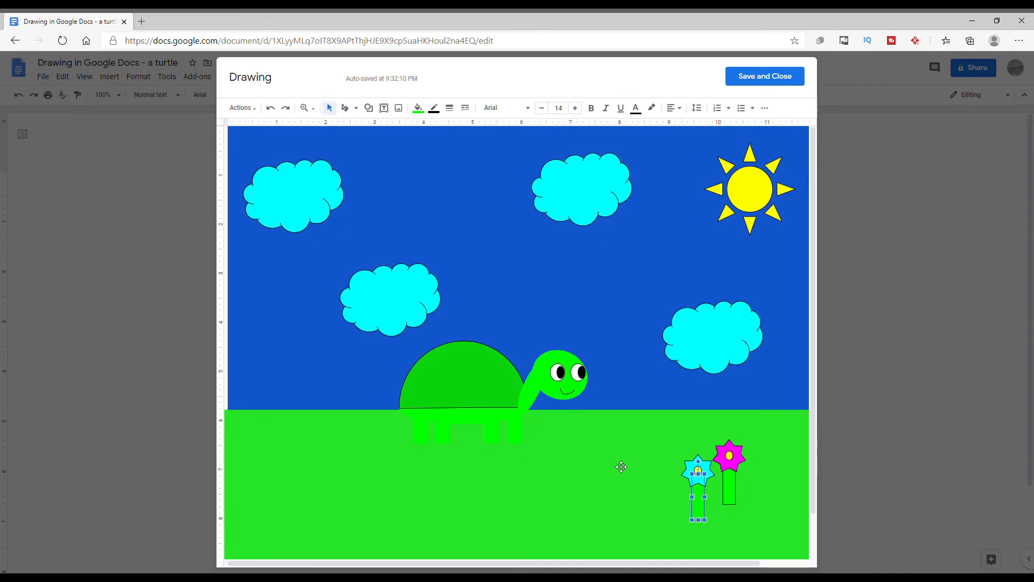
pyautogui.rightClick(622, 466)
pyautogui.click(653, 317)
pyautogui.moveTo(717, 510); pyautogui.dragTo(672, 482)
# Step: Copy the cyan star onto the top of the third stem and fill the copy with yellow
pyautogui.click(704, 487)
pyautogui.rightClick(704, 487)
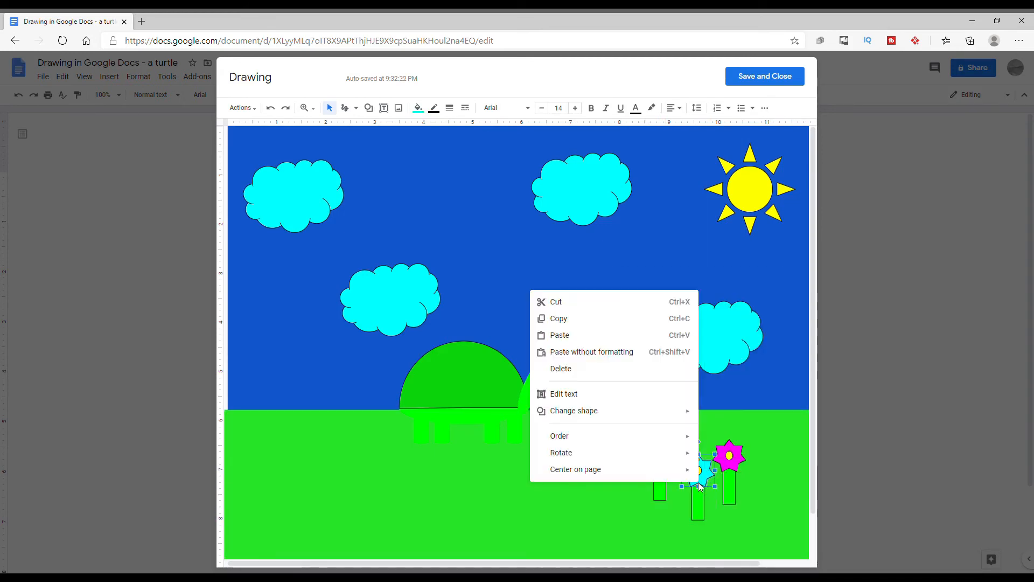
pyautogui.click(563, 323)
pyautogui.rightClick(625, 437)
pyautogui.click(667, 293)
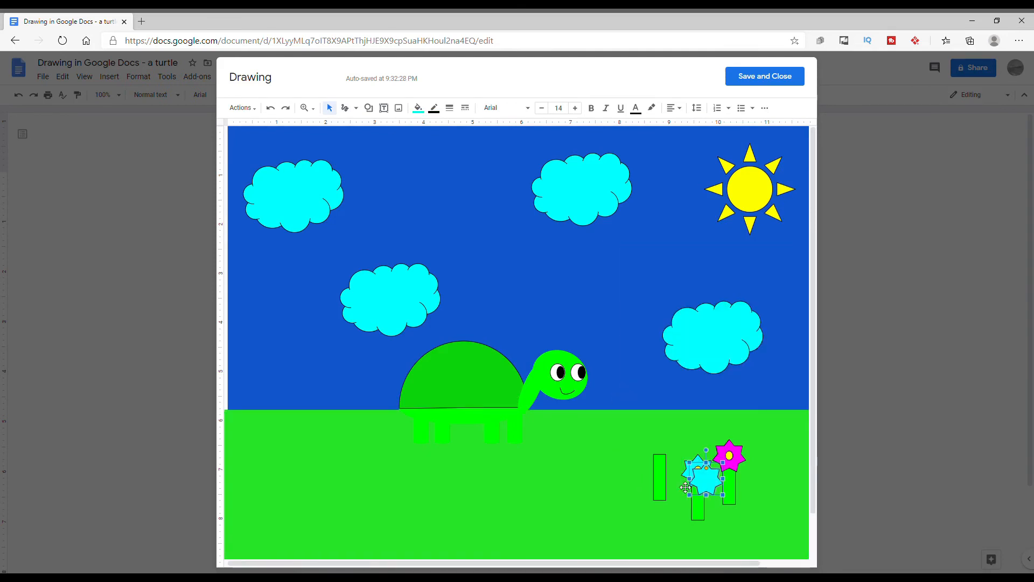
pyautogui.moveTo(672, 464); pyautogui.dragTo(626, 436)
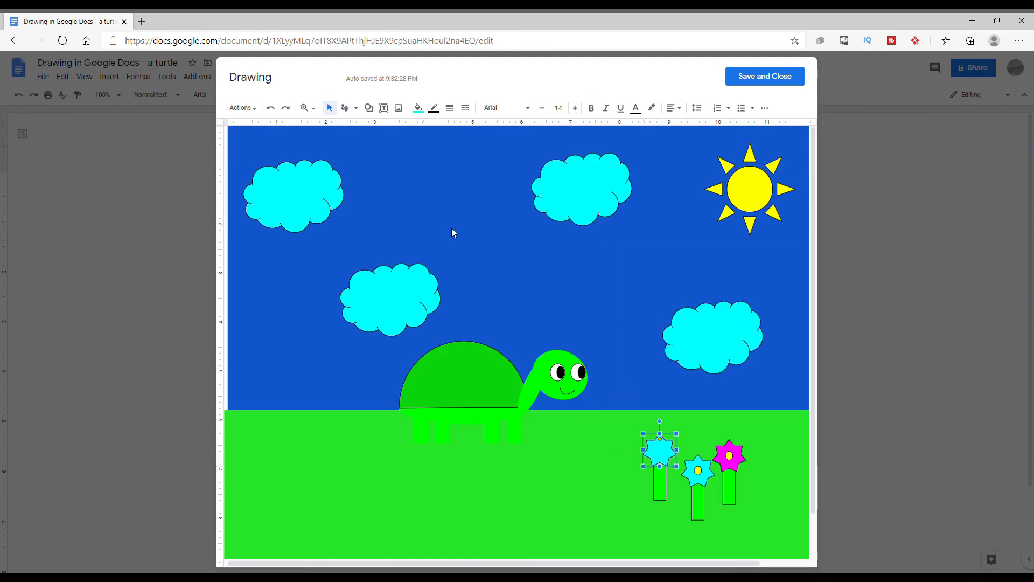
pyautogui.click(418, 107)
pyautogui.click(456, 173)
# Step: Copy the cyan flower's yellow centre onto the third flower and fill the copy with orange
pyautogui.click(699, 472)
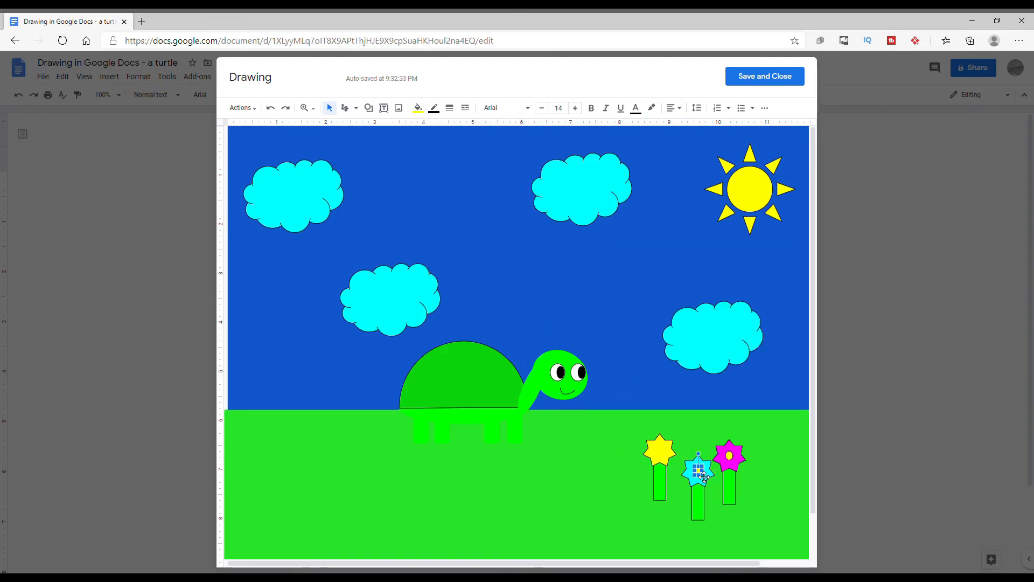
pyautogui.rightClick(700, 472)
pyautogui.click(563, 308)
pyautogui.rightClick(631, 532)
pyautogui.click(649, 384)
pyautogui.moveTo(712, 486); pyautogui.dragTo(666, 459)
pyautogui.click(418, 108)
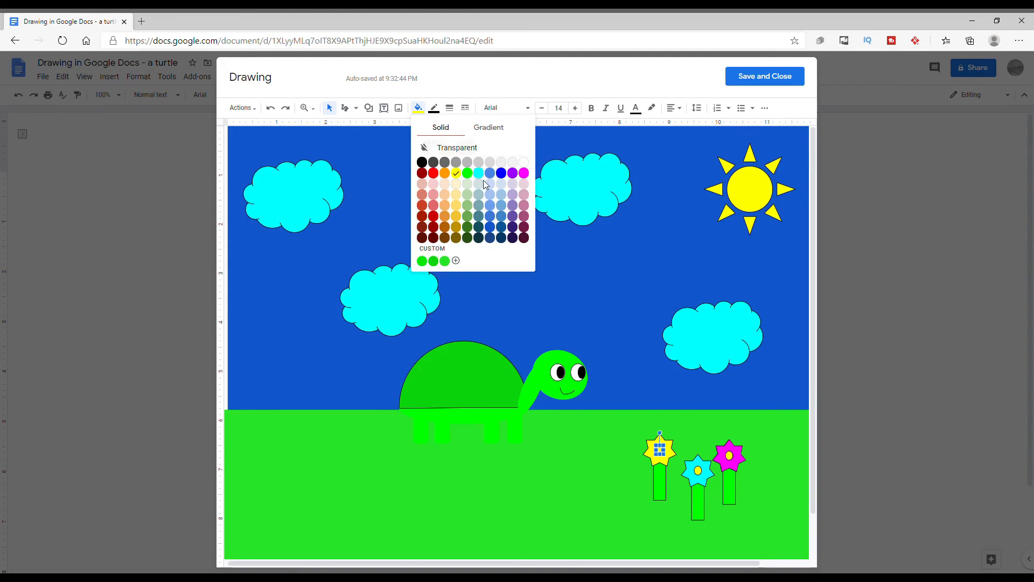
pyautogui.click(448, 173)
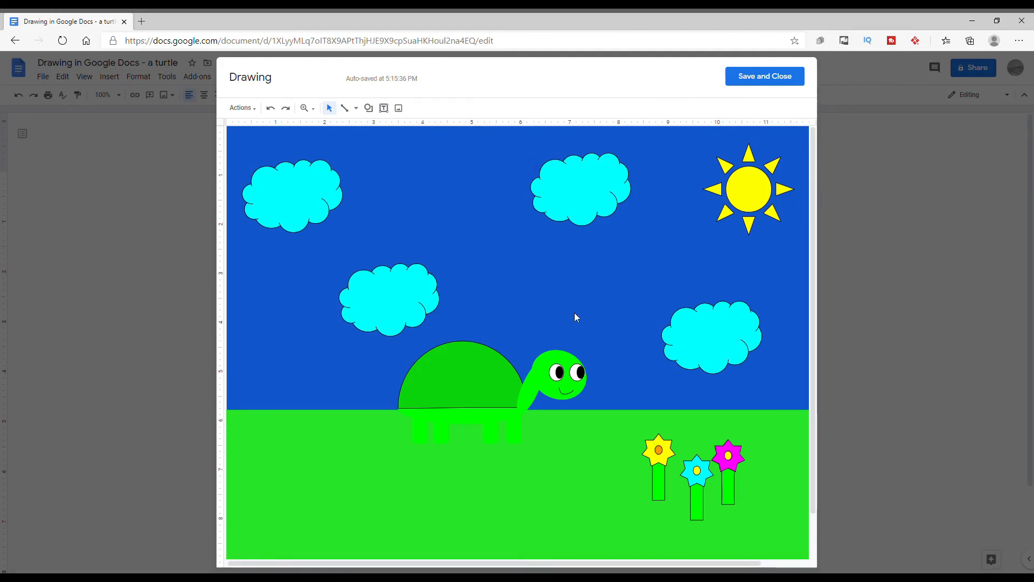
# Step: Fill the turtle's two hind legs with the custom olive-green colour 8A9A5B
pyautogui.click(447, 428)
pyautogui.click(418, 107)
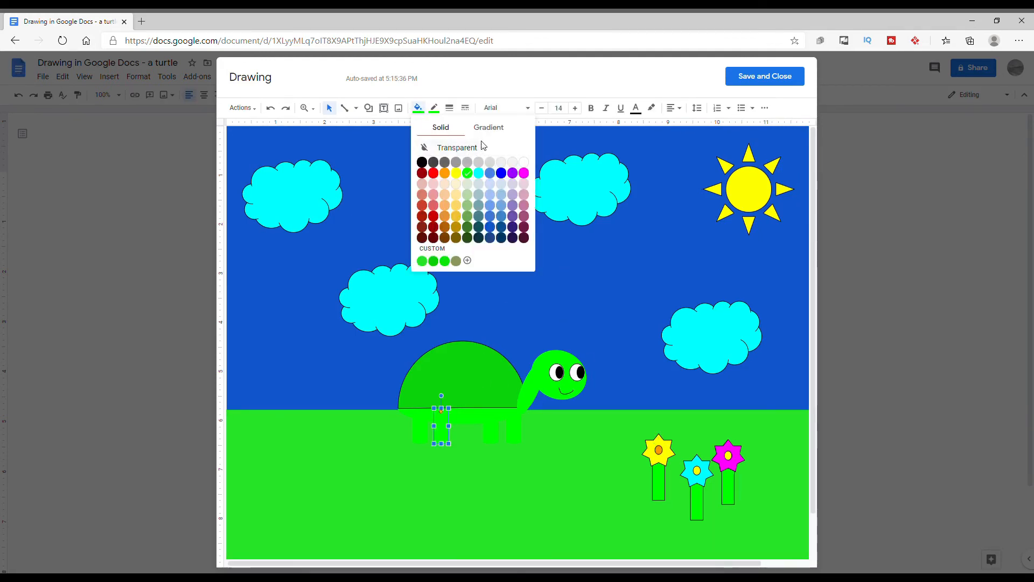
pyautogui.click(469, 260)
pyautogui.hotkey('ctrl', 'v')
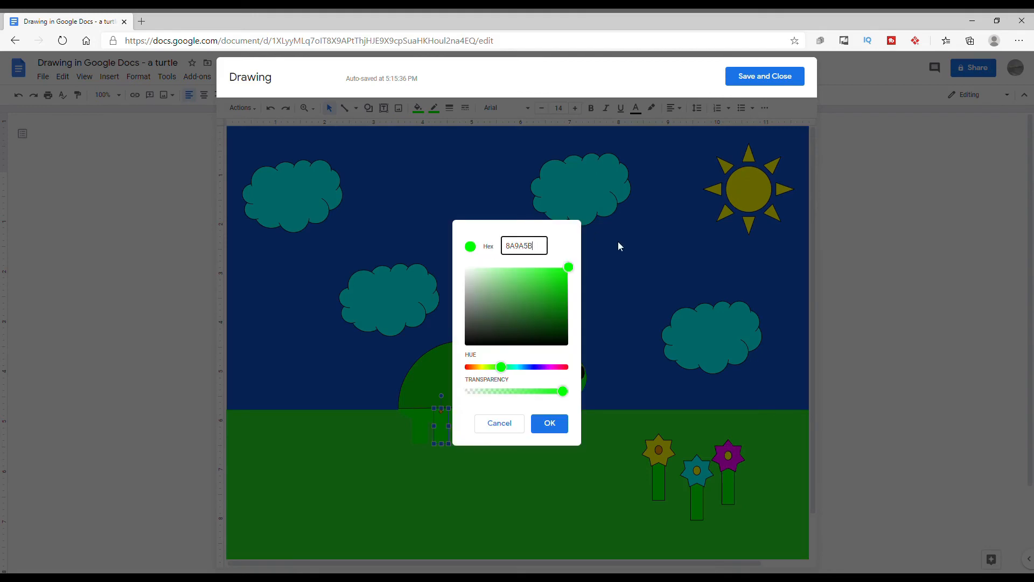
pyautogui.click(554, 428)
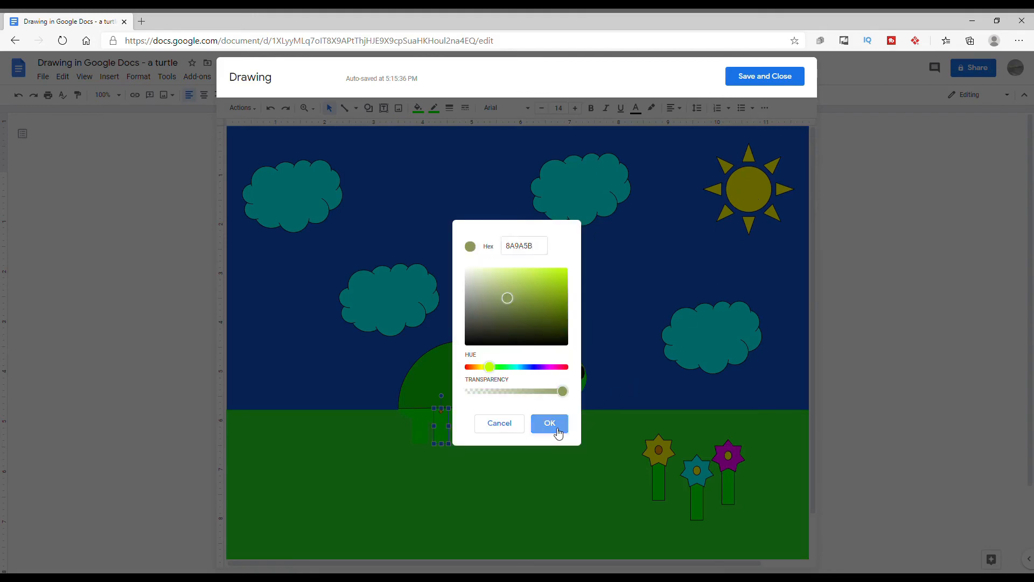
pyautogui.click(420, 434)
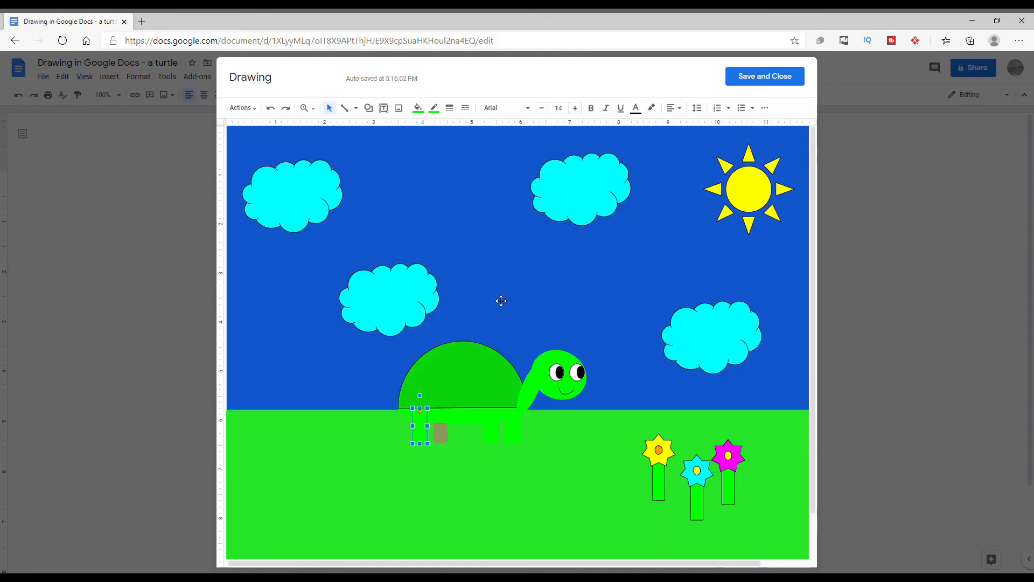
pyautogui.click(418, 108)
pyautogui.click(468, 260)
# Step: Recolour the outline of the turtle's belly to the same olive green as the hind legs
pyautogui.click(453, 420)
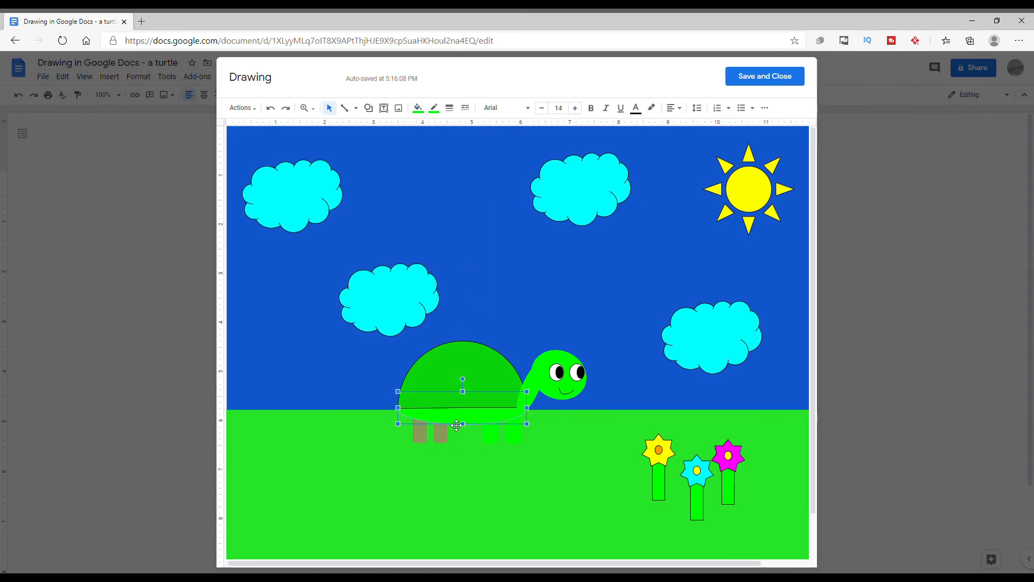
pyautogui.click(434, 109)
pyautogui.click(482, 241)
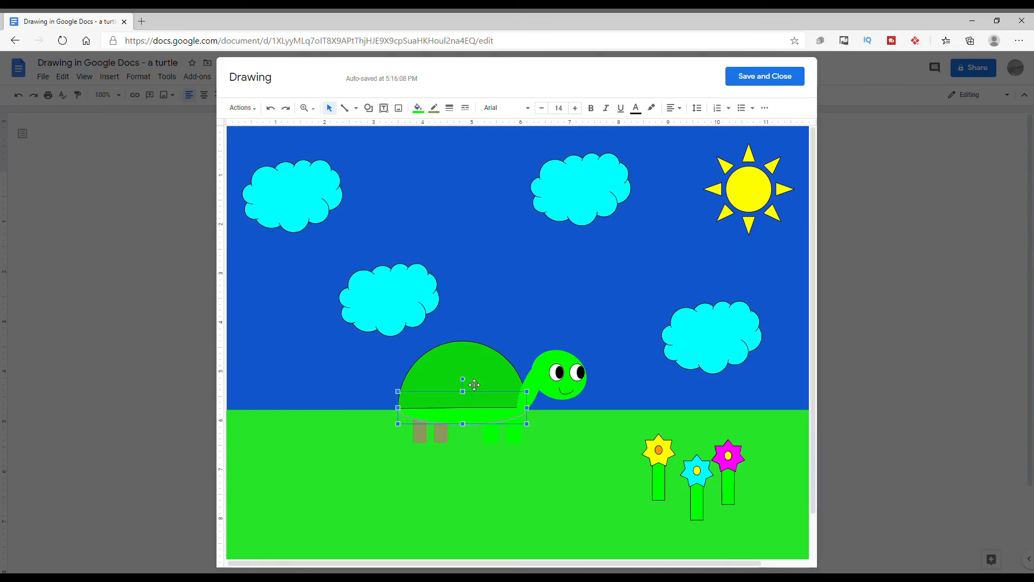
# Step: Fill the turtle's two front legs with the same custom olive green as the hind legs
pyautogui.click(494, 442)
pyautogui.click(418, 108)
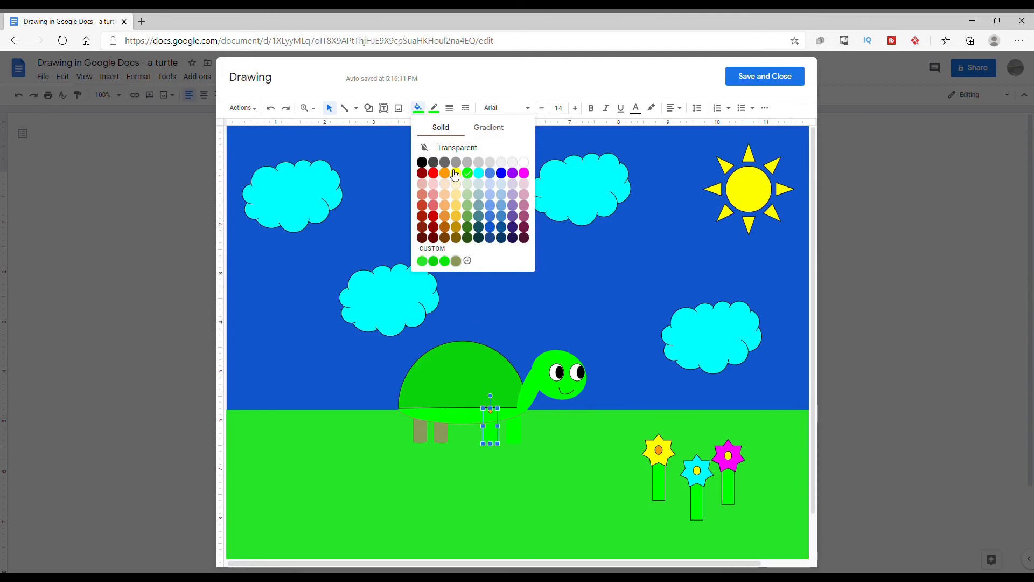
pyautogui.click(467, 261)
pyautogui.click(516, 433)
pyautogui.click(418, 108)
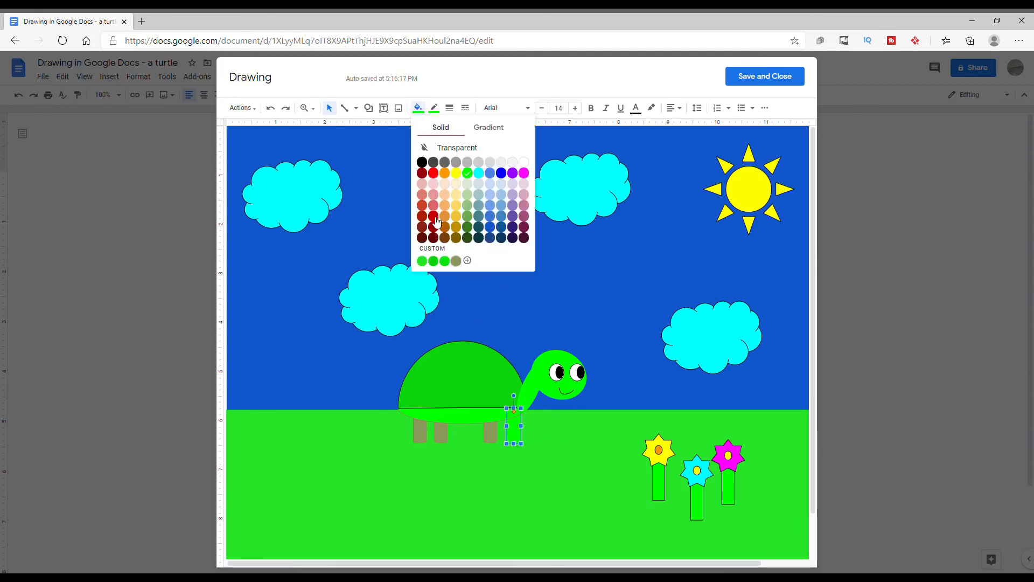
pyautogui.click(466, 261)
pyautogui.click(477, 437)
# Step: Fill the turtle's belly with the custom olive green used on the legs
pyautogui.click(467, 419)
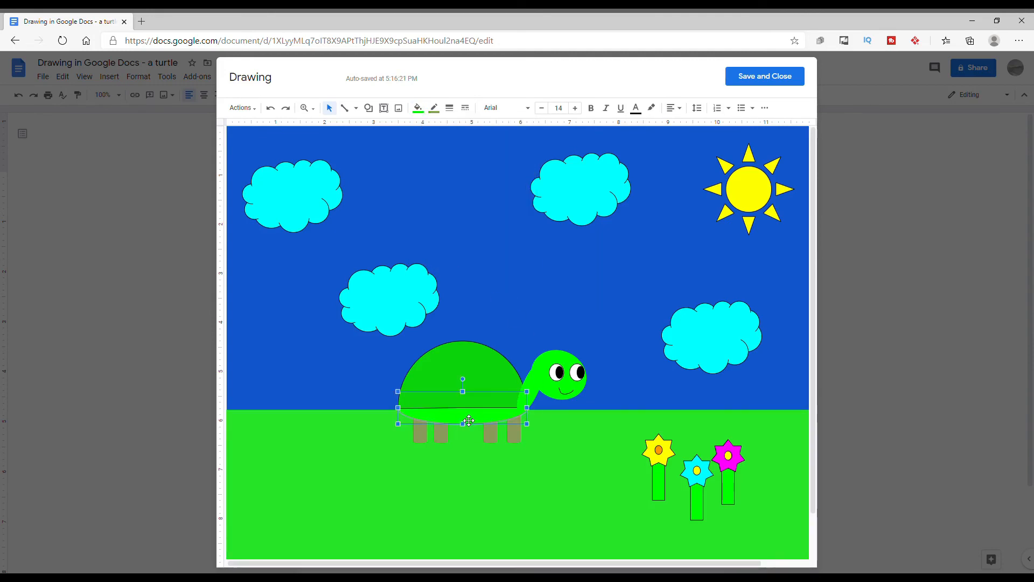
pyautogui.click(419, 108)
pyautogui.click(456, 262)
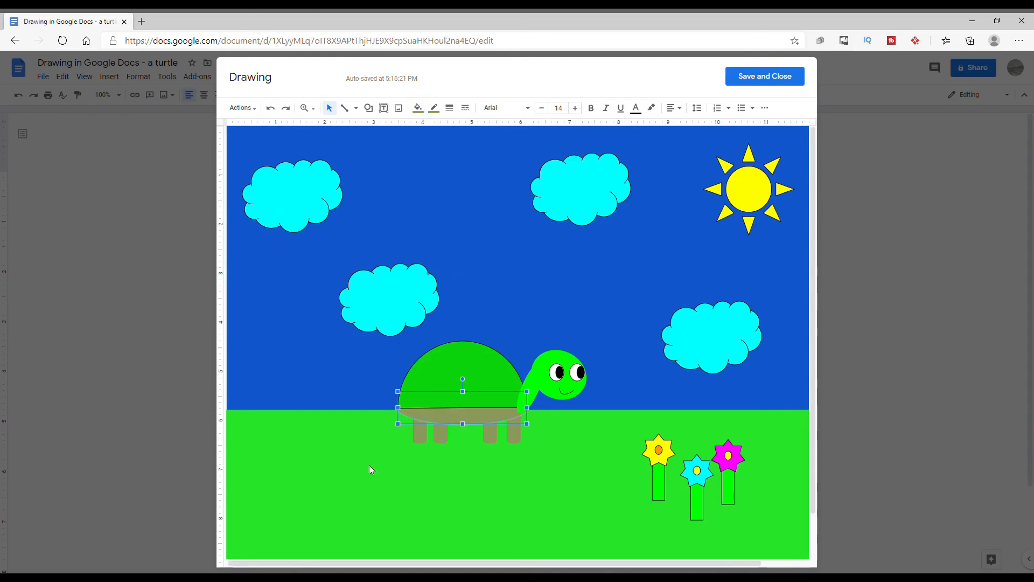
# Step: Extend the grass rectangle's upper edge slightly upward, to just under the turtle's head
pyautogui.click(456, 453)
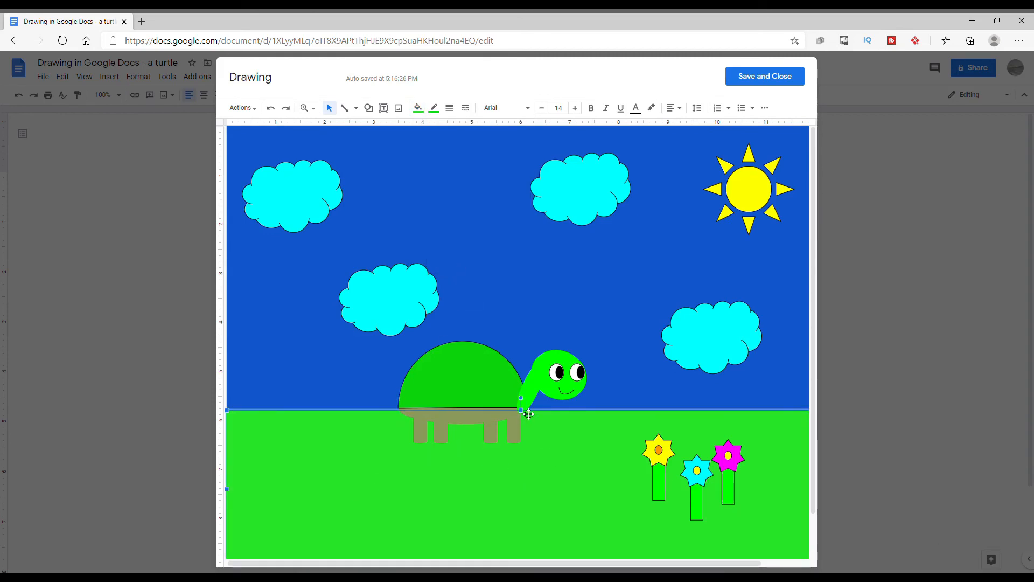
pyautogui.moveTo(521, 410); pyautogui.dragTo(521, 400)
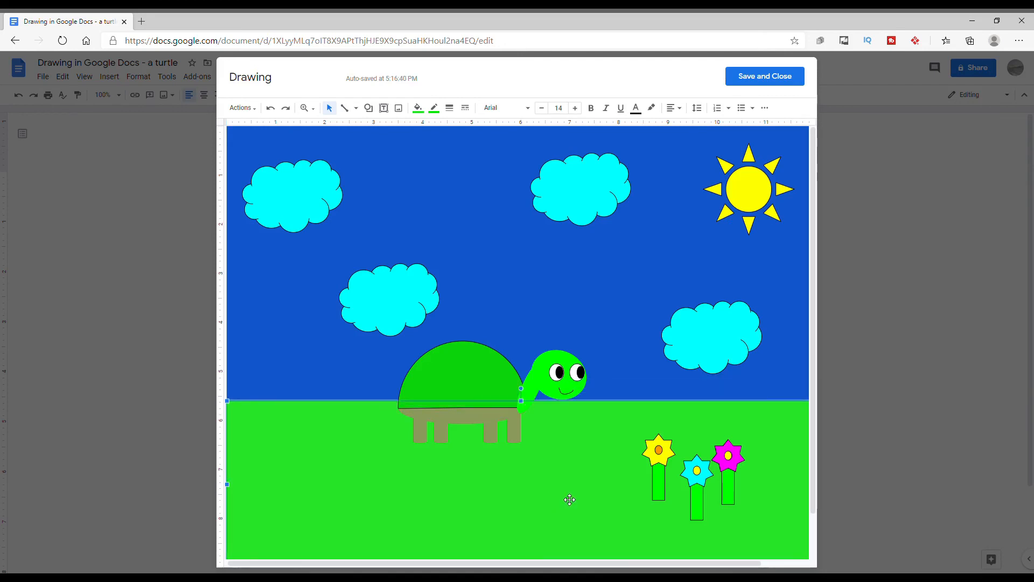
# Step: Make the outline of the turtle's shell transparent and deselect everything
pyautogui.click(486, 355)
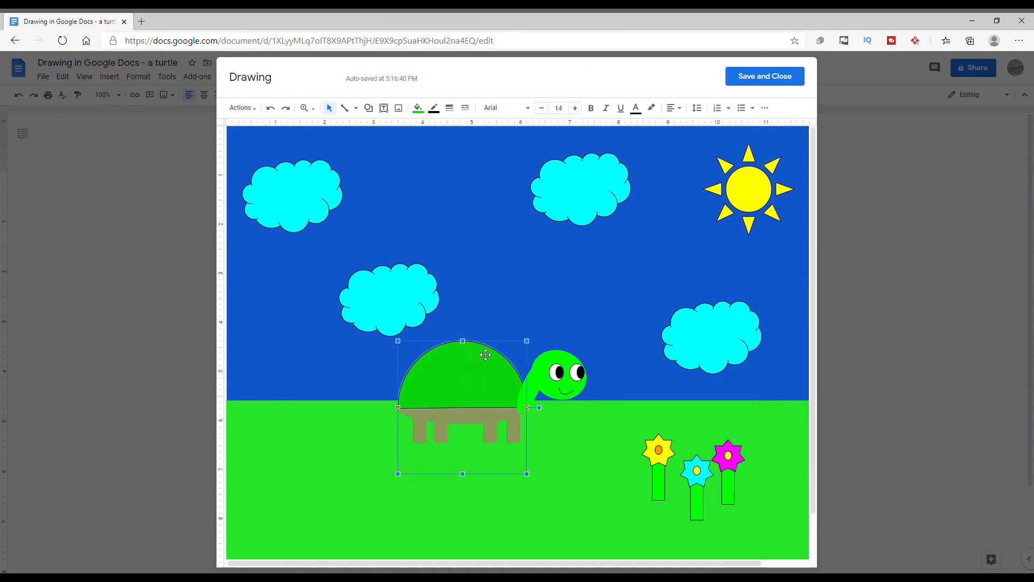
pyautogui.click(435, 108)
pyautogui.click(473, 144)
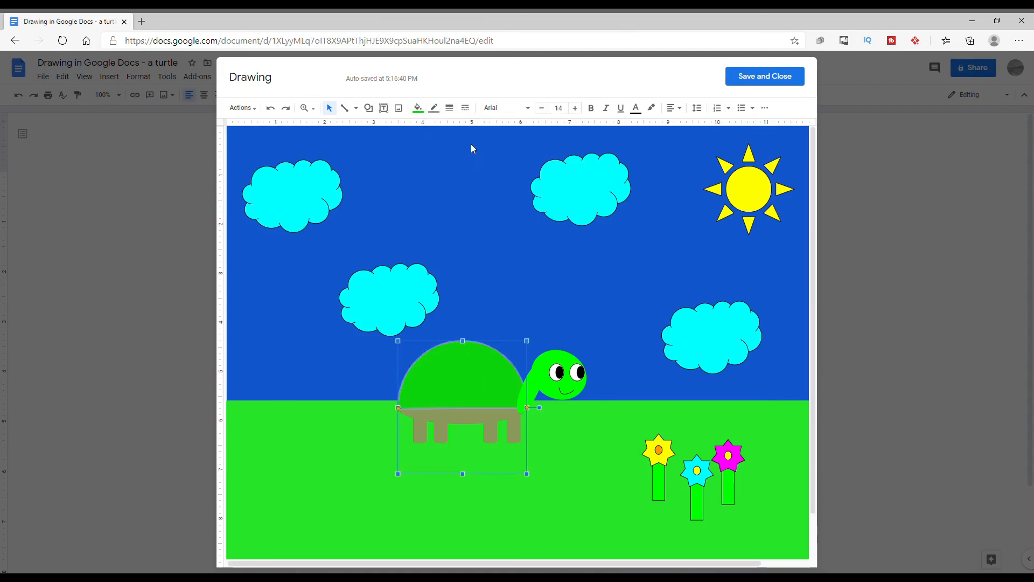
pyautogui.click(584, 470)
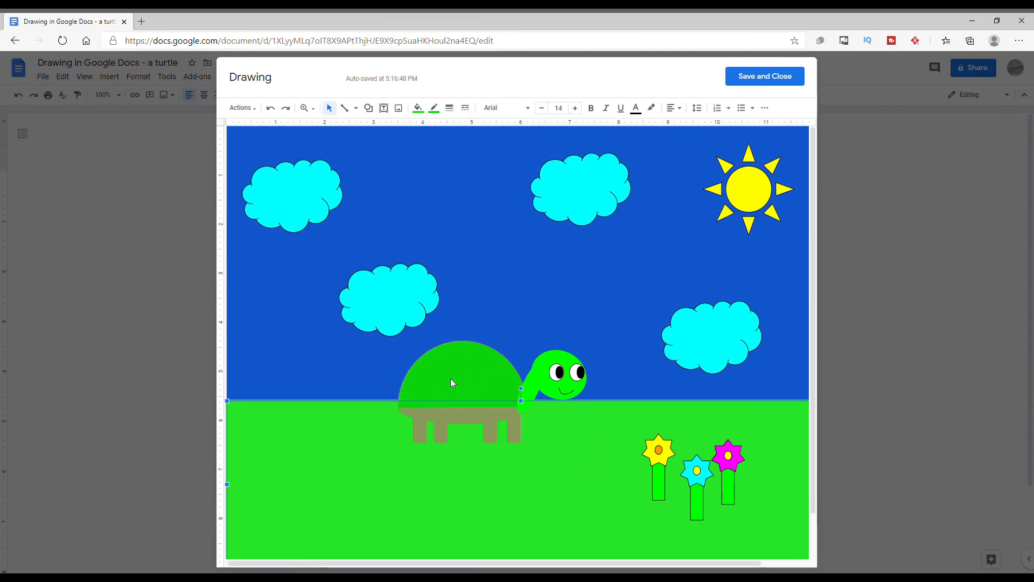
pyautogui.press('Escape')
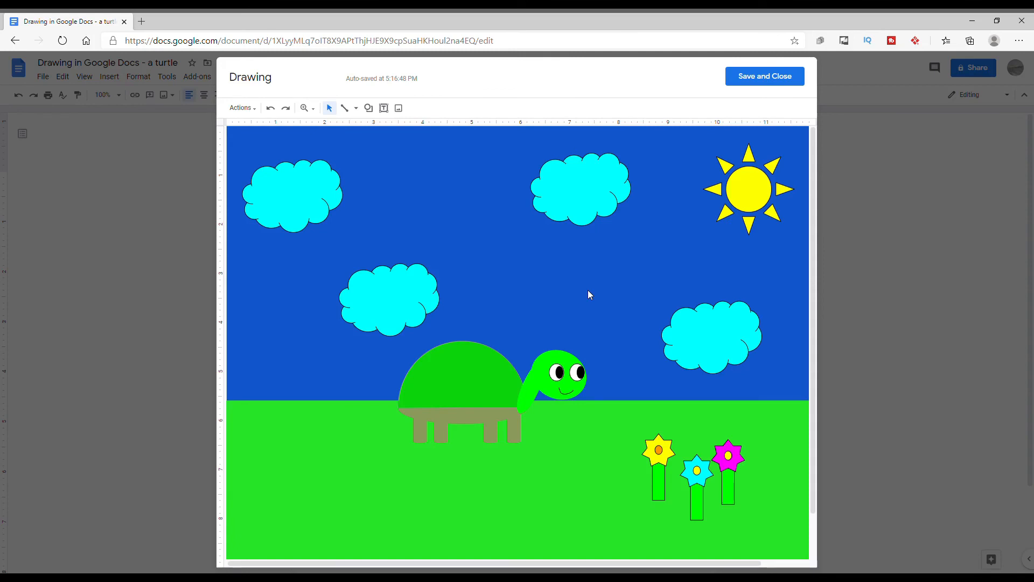
# Step: Move the two lower clouds higher into the sky, closer to the two upper clouds
pyautogui.moveTo(711, 350); pyautogui.dragTo(644, 266)
pyautogui.moveTo(396, 305); pyautogui.dragTo(426, 237)
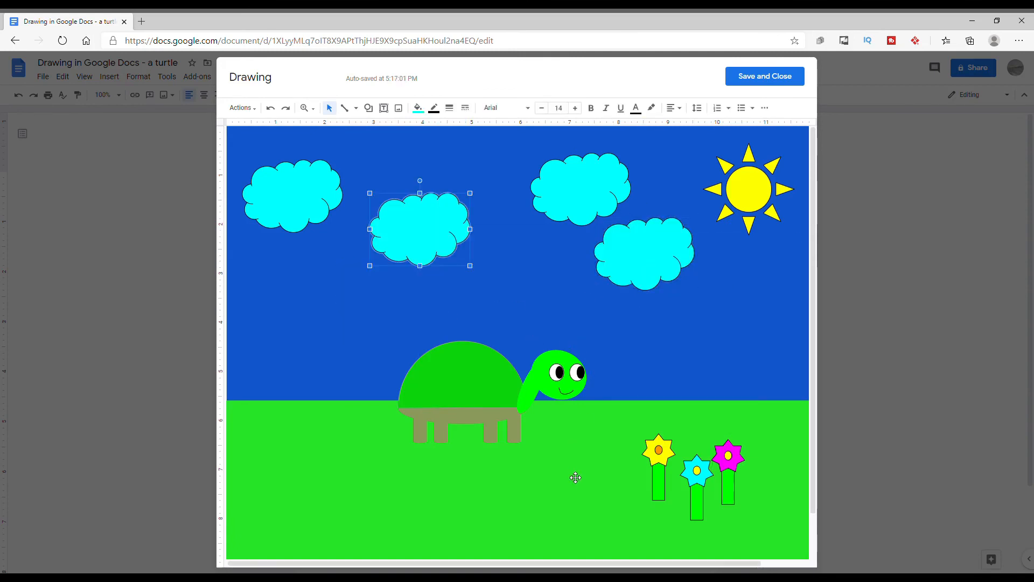
pyautogui.press('Escape')
pyautogui.click(490, 385)
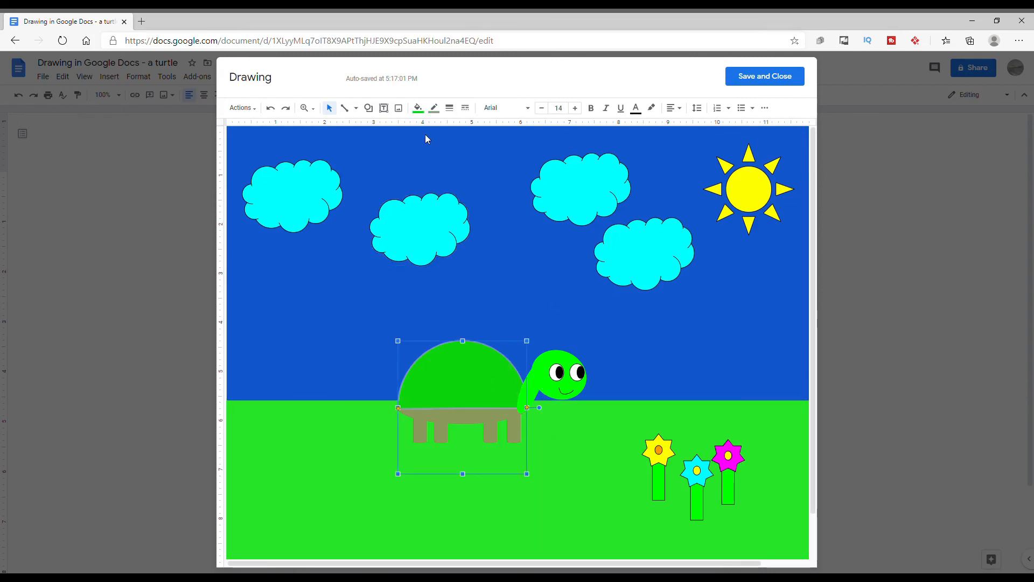
pyautogui.click(324, 454)
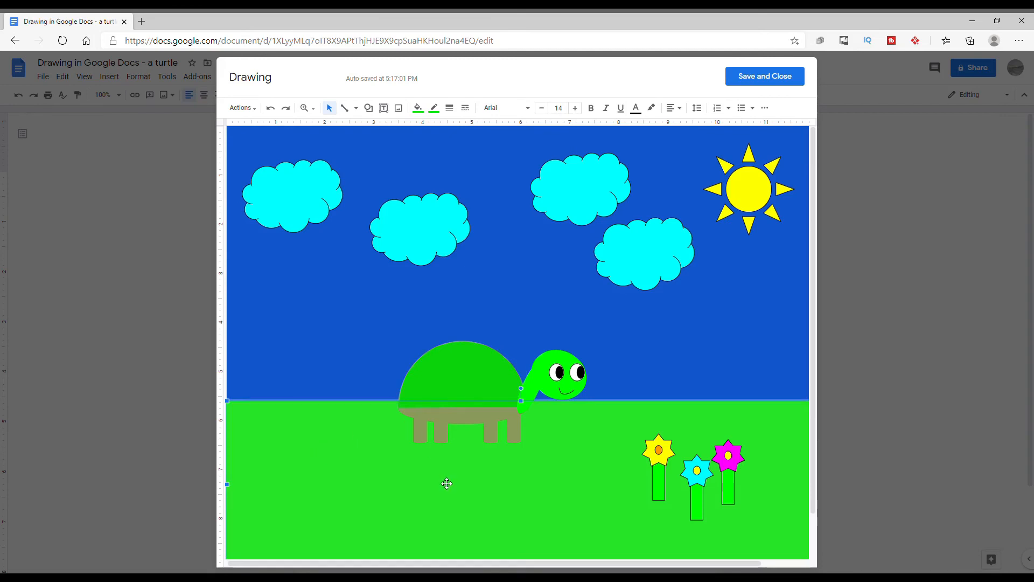
pyautogui.press('Escape')
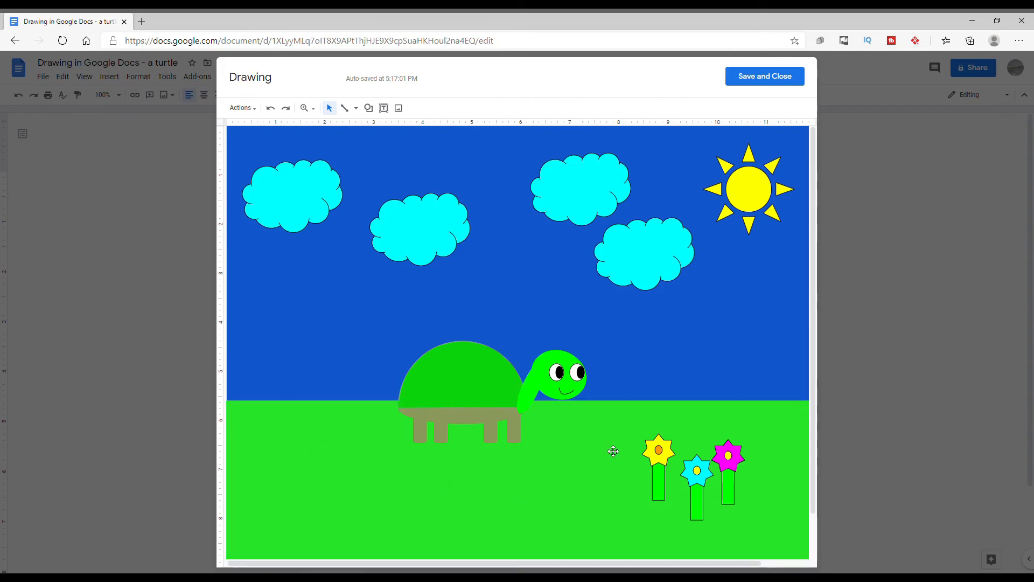
# Step: Slightly adjust the shell's bottom edge where it meets the belly, and save and close the drawing
pyautogui.click(430, 391)
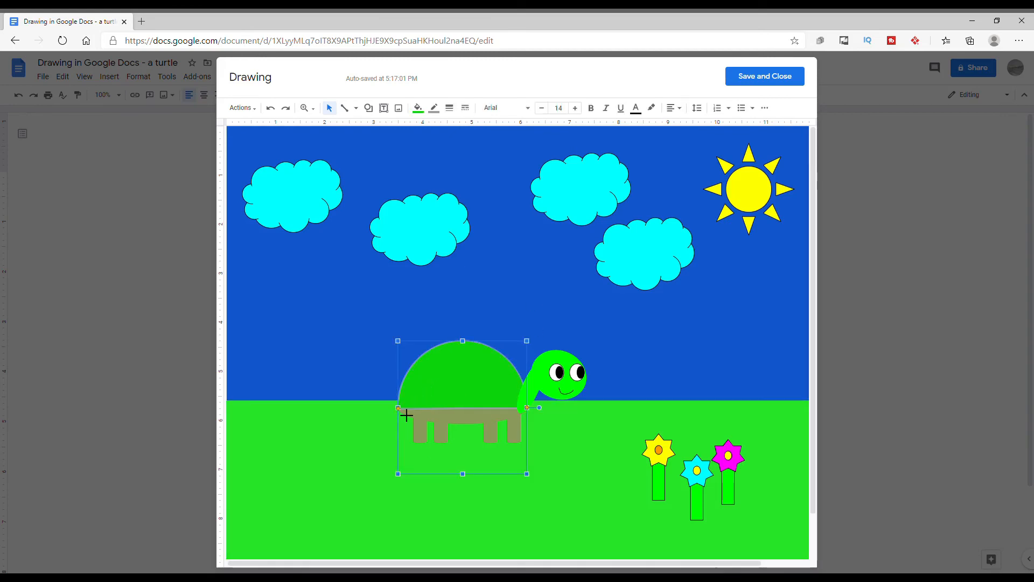
pyautogui.click(366, 459)
pyautogui.press('Escape')
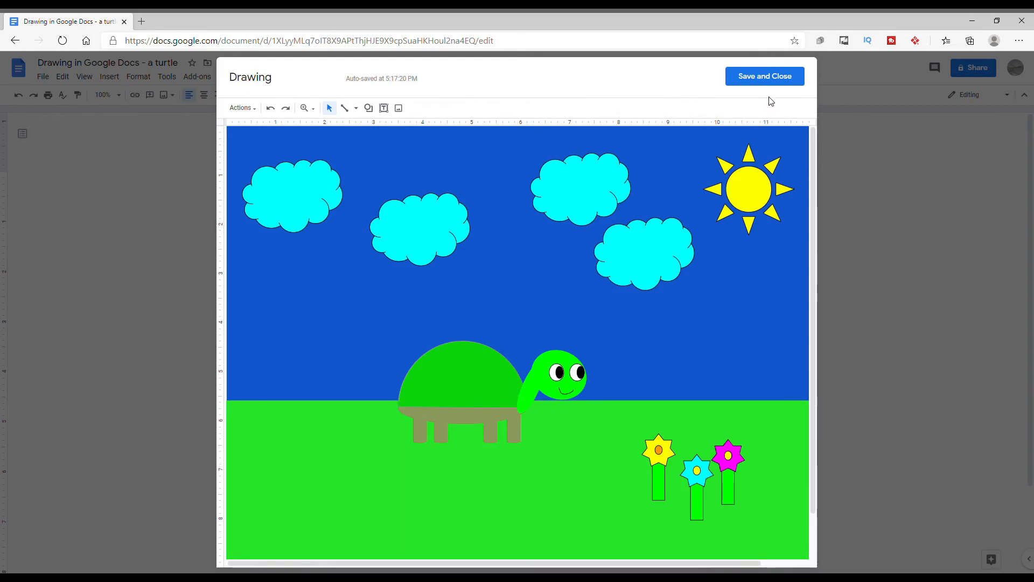
pyautogui.click(774, 79)
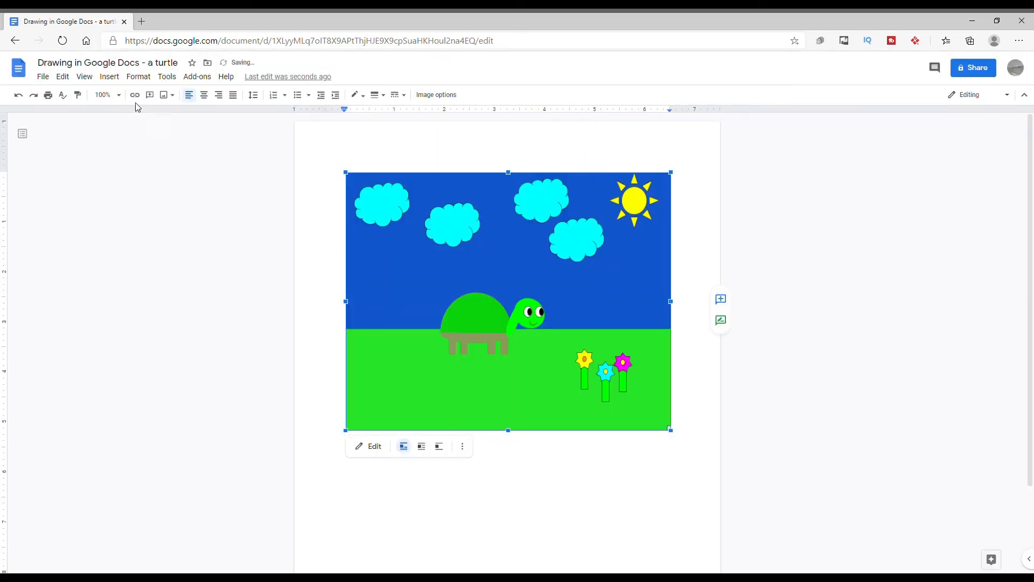
# Step: Check which file formats the document can be downloaded in, without downloading it
pyautogui.click(43, 77)
pyautogui.moveTo(133, 204)
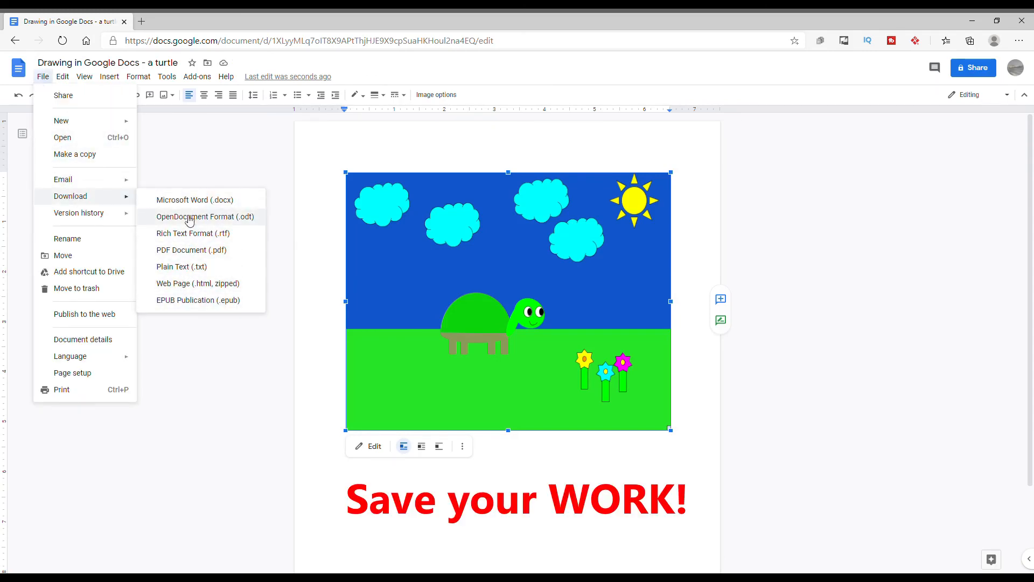
pyautogui.click(918, 152)
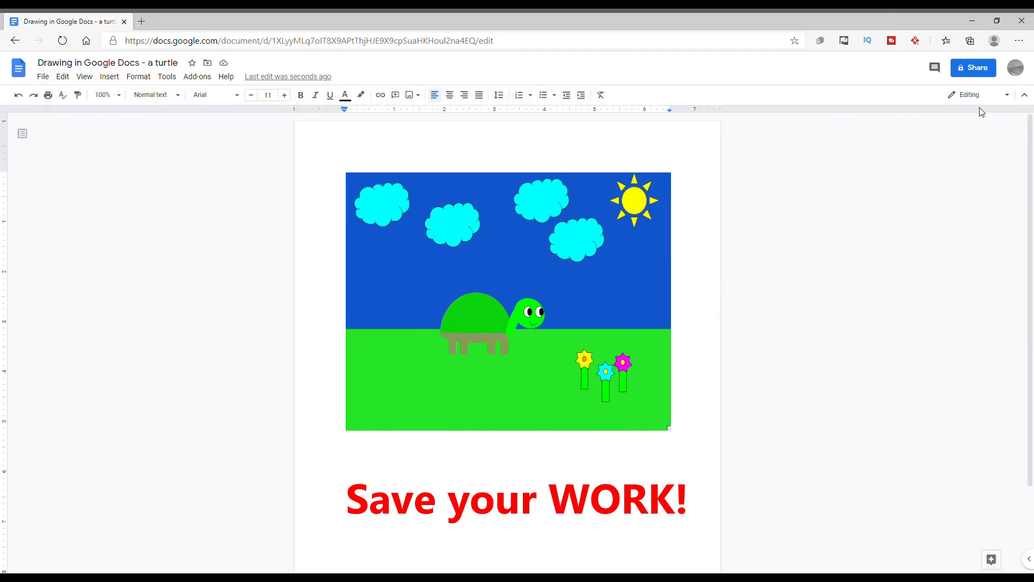